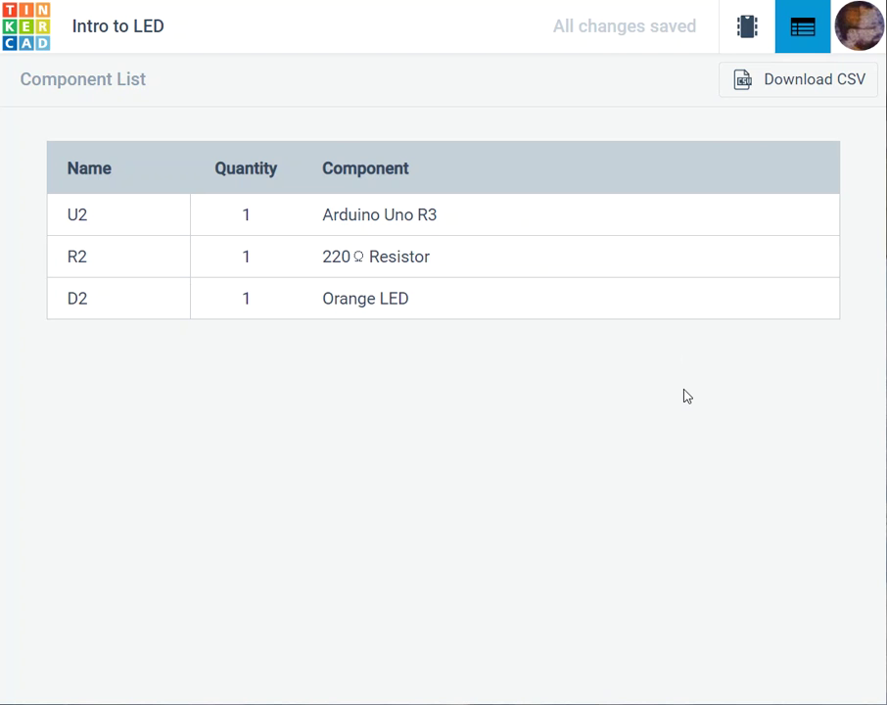
- Return to the Intro to LED circuit view, leaving the design title unchanged
{"action": "left_click", "coordinate": [747, 27]}
{"action": "left_click", "coordinate": [88, 35]}
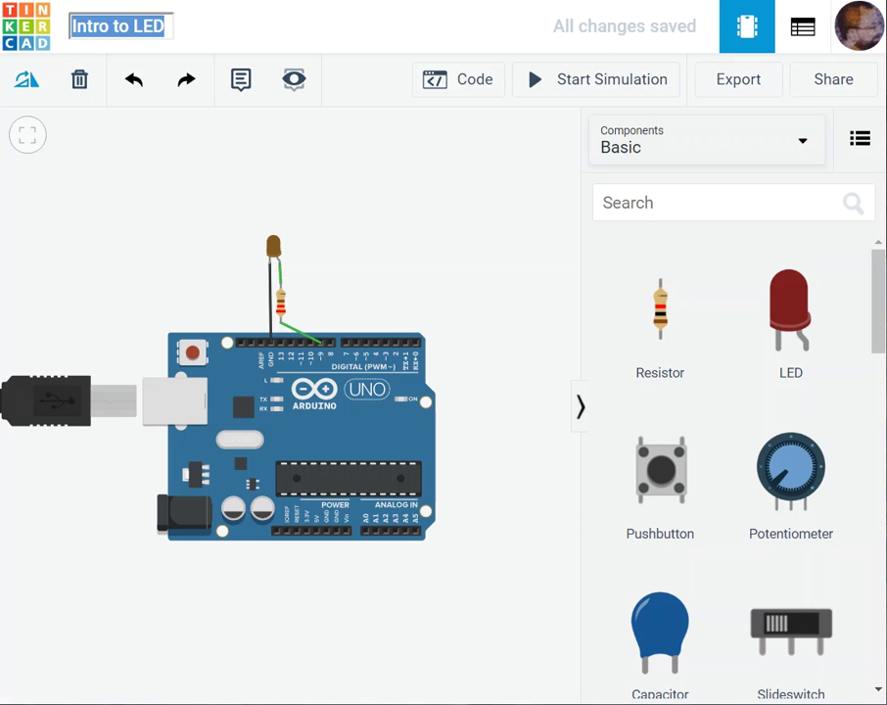
{"action": "left_click", "coordinate": [176, 28]}
{"action": "left_click", "coordinate": [147, 27]}
{"action": "key", "text": "Return"}
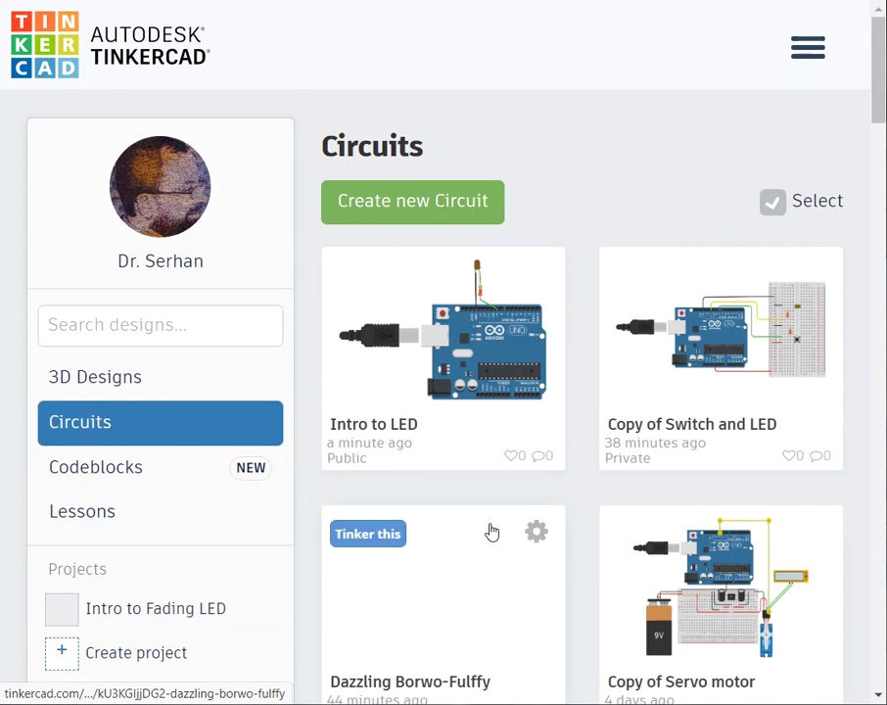
- Open the Intro to Fading LED project from the sidebar's Projects list
{"action": "scroll", "coordinate": [593, 424], "scroll_direction": "down", "scroll_amount": 1}
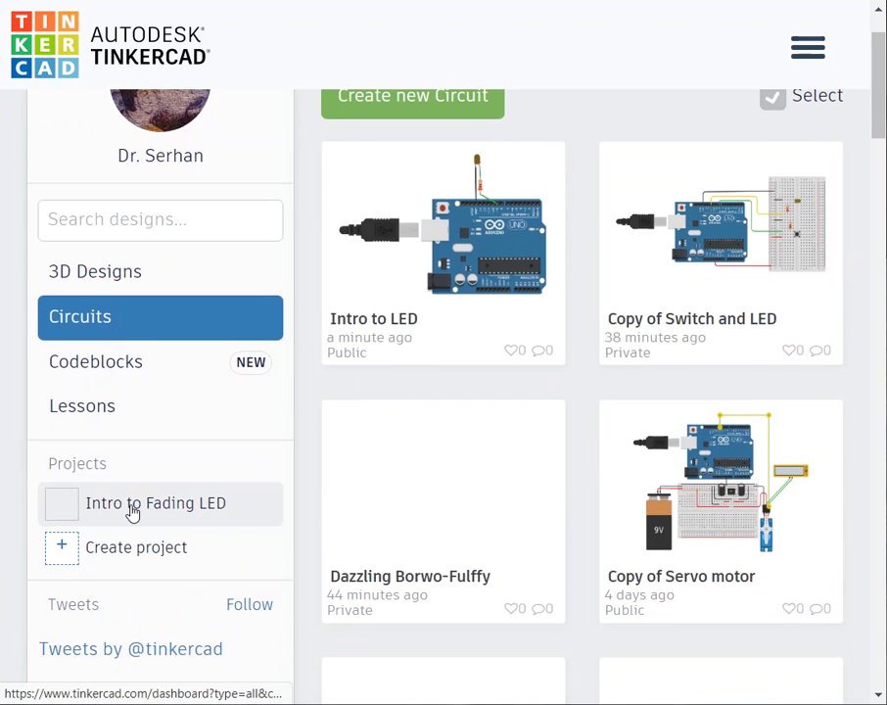
{"action": "left_click", "coordinate": [188, 510]}
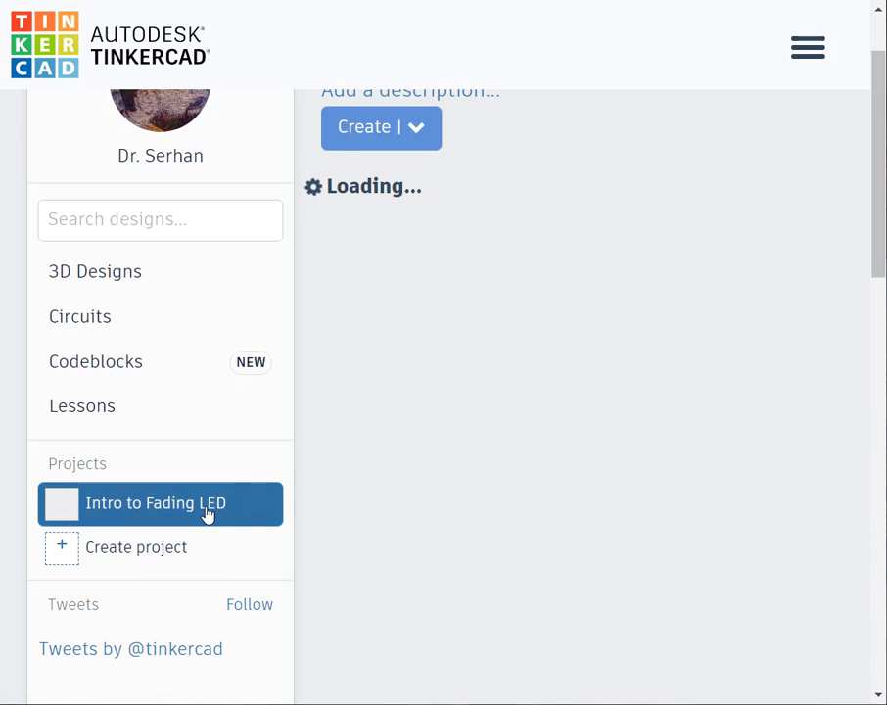
{"action": "scroll", "coordinate": [611, 398], "scroll_direction": "up", "scroll_amount": 1}
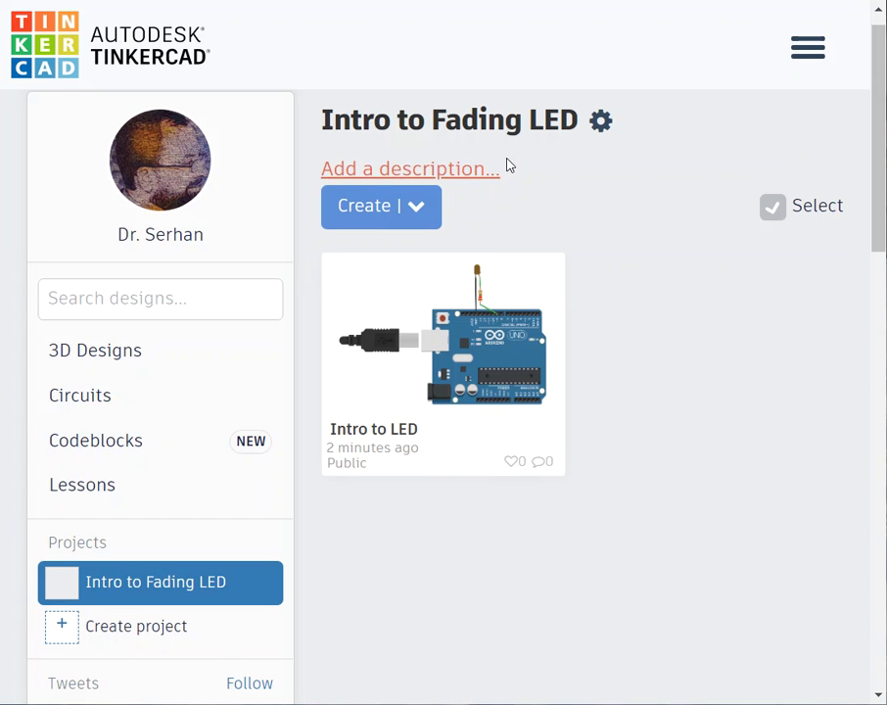
{"action": "left_click", "coordinate": [605, 128]}
{"action": "left_click", "coordinate": [623, 168]}
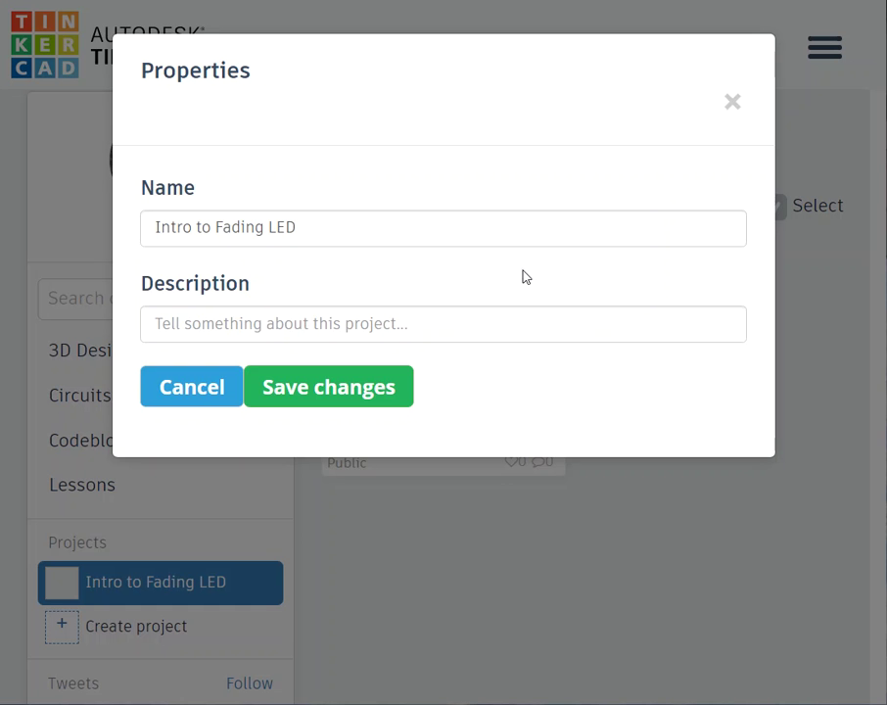
{"action": "left_click_drag", "start_coordinate": [344, 228], "coordinate": [64, 219]}
{"action": "left_click", "coordinate": [63, 220]}
{"action": "left_click", "coordinate": [597, 125]}
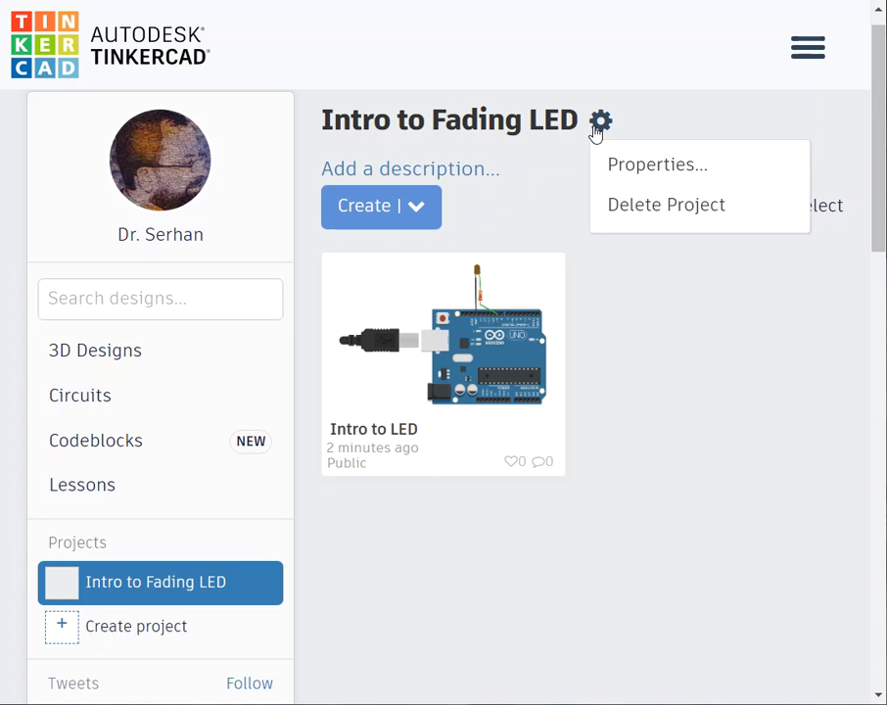
{"action": "left_click", "coordinate": [528, 199]}
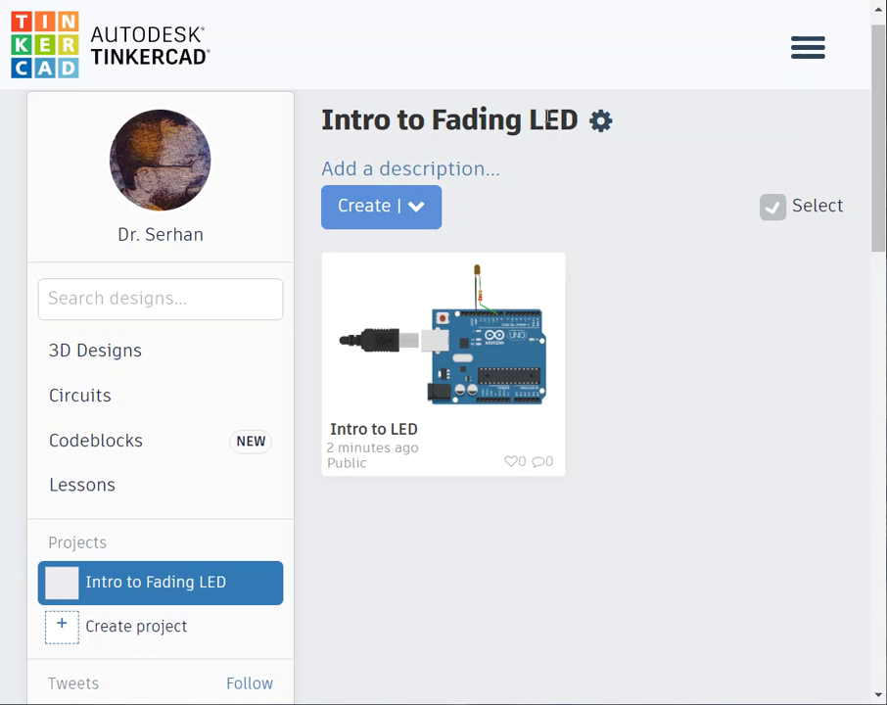
{"action": "left_click_drag", "start_coordinate": [580, 122], "coordinate": [307, 98]}
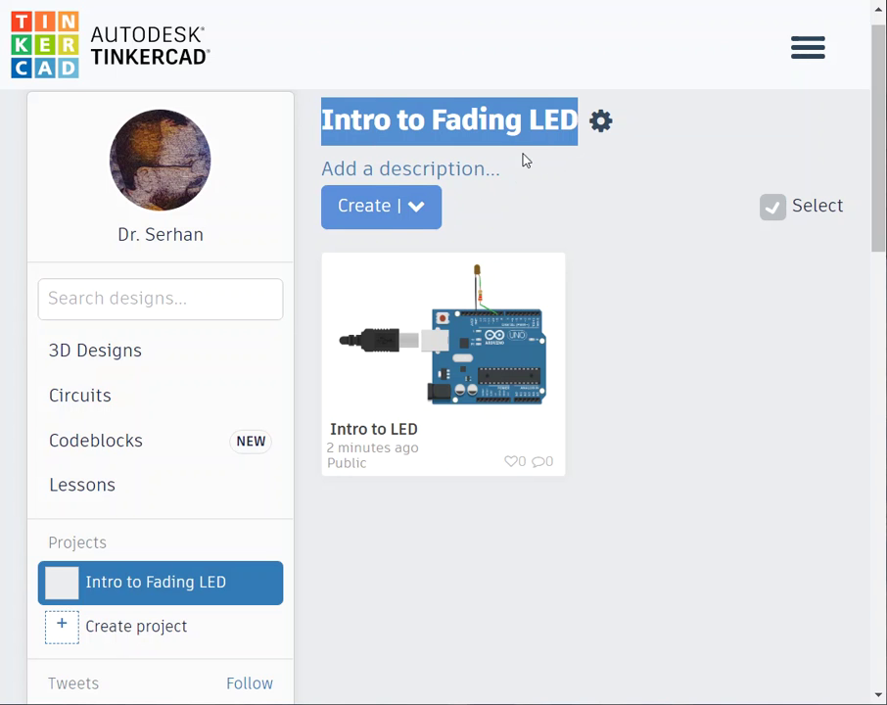
{"action": "left_click", "coordinate": [565, 171]}
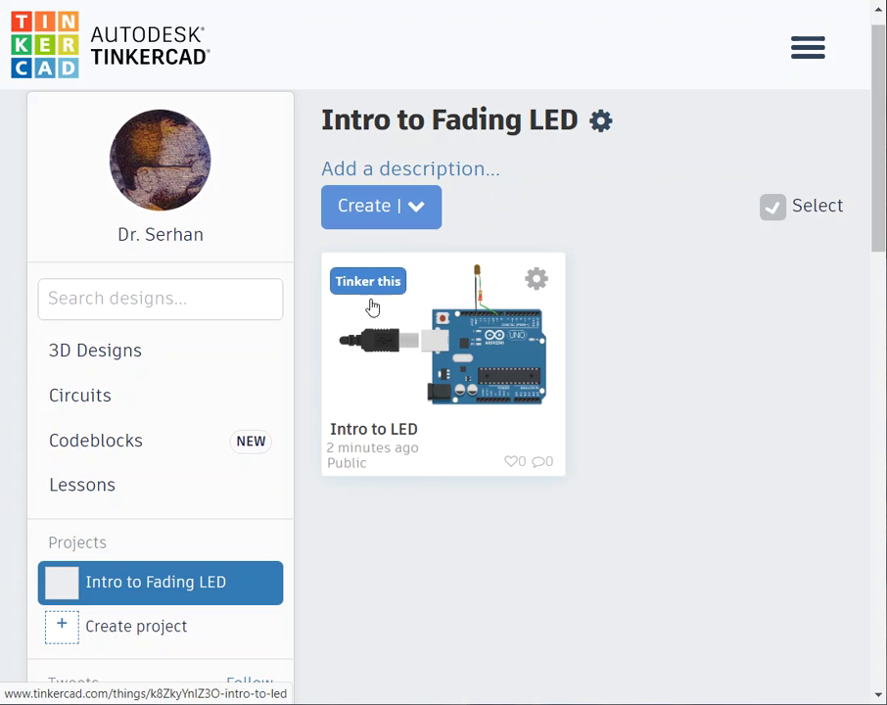
{"action": "left_click", "coordinate": [538, 283]}
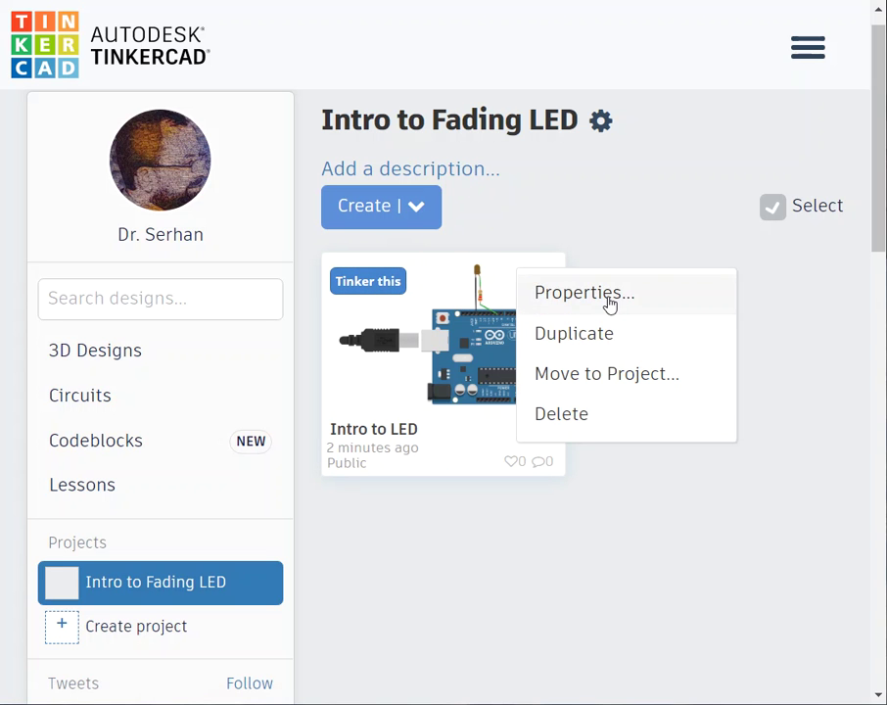
- Add the 'Arduino simulation' tag in the Intro to LED design properties and save changes
{"action": "left_click", "coordinate": [584, 292]}
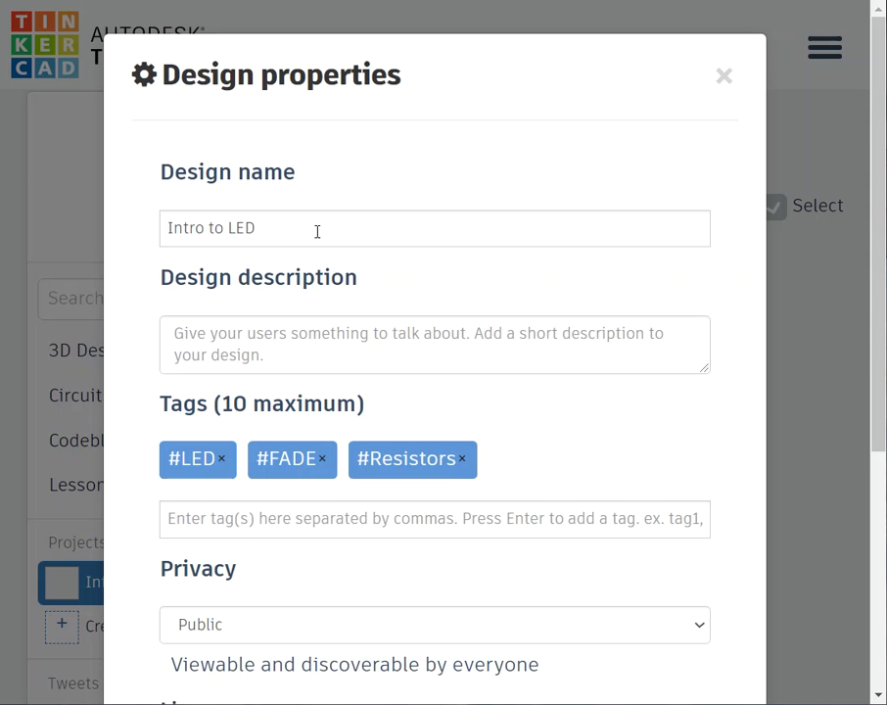
{"action": "left_click_drag", "start_coordinate": [317, 231], "coordinate": [137, 235]}
{"action": "scroll", "coordinate": [313, 350], "scroll_direction": "down", "scroll_amount": 1}
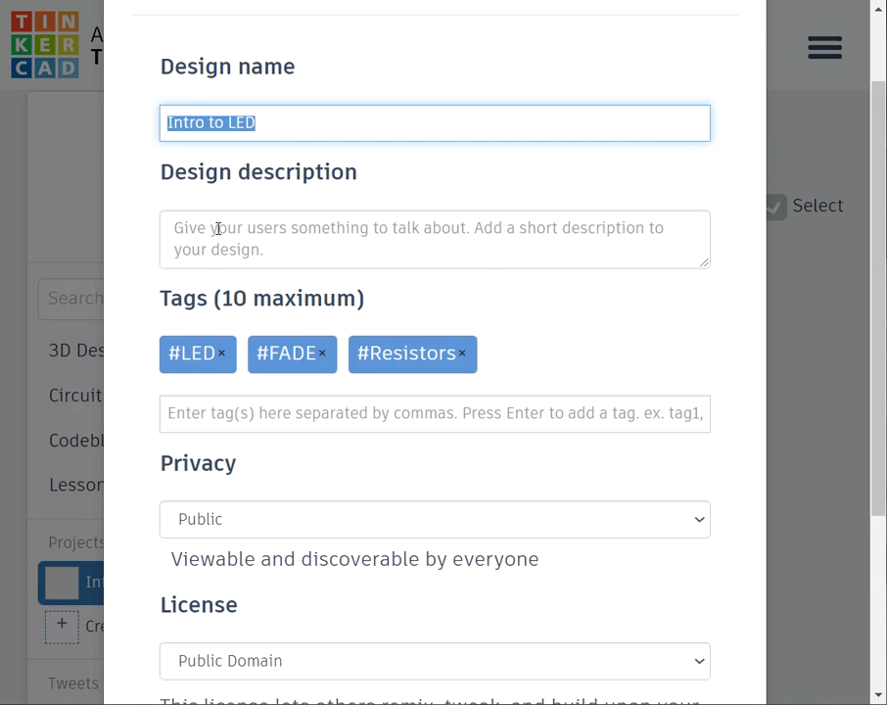
{"action": "scroll", "coordinate": [344, 395], "scroll_direction": "down", "scroll_amount": 1}
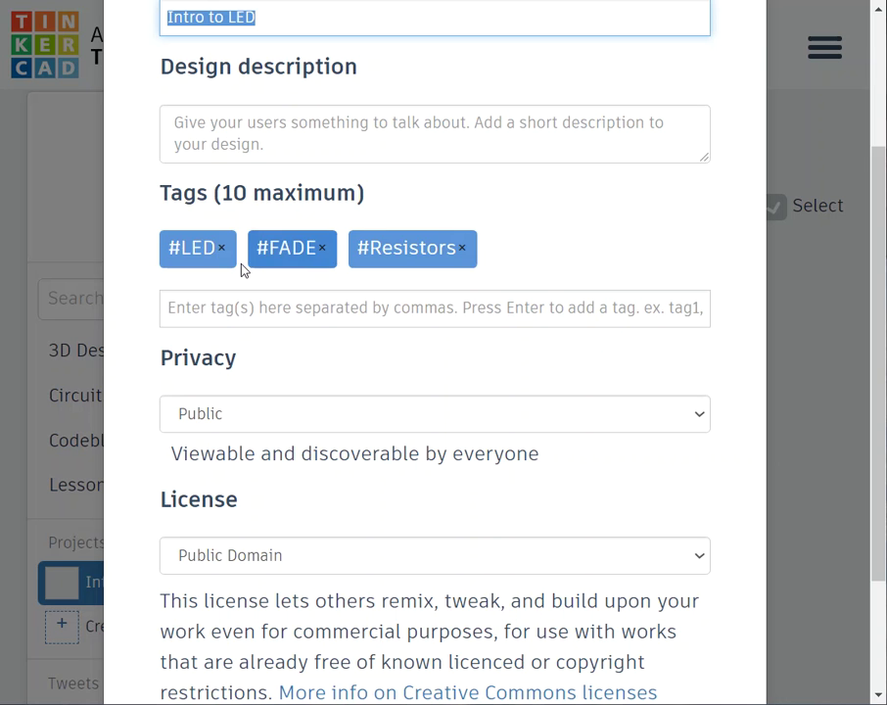
{"action": "left_click", "coordinate": [338, 306]}
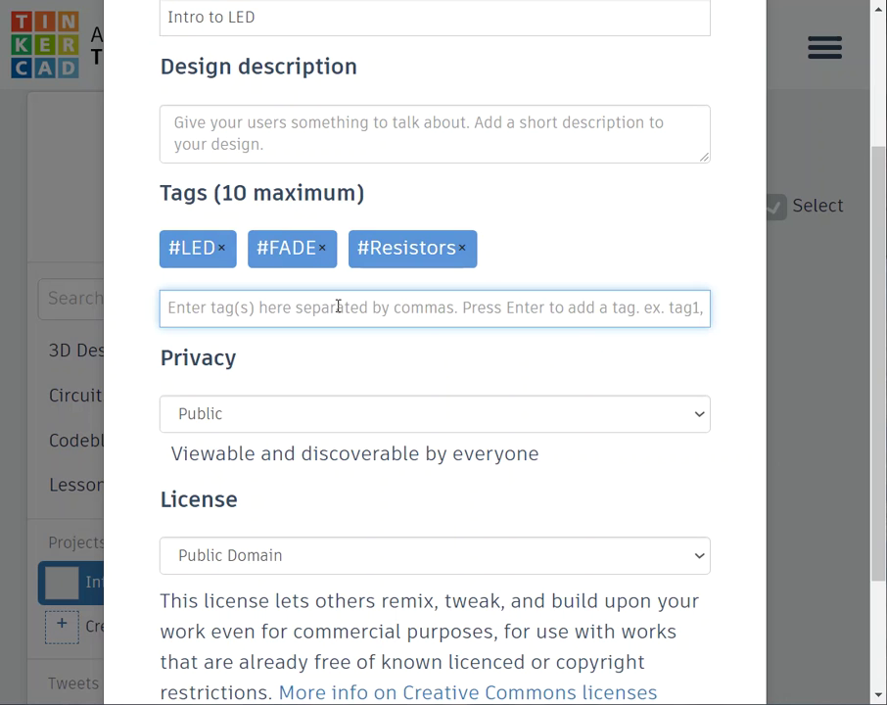
{"action": "type", "text": "Ard"}
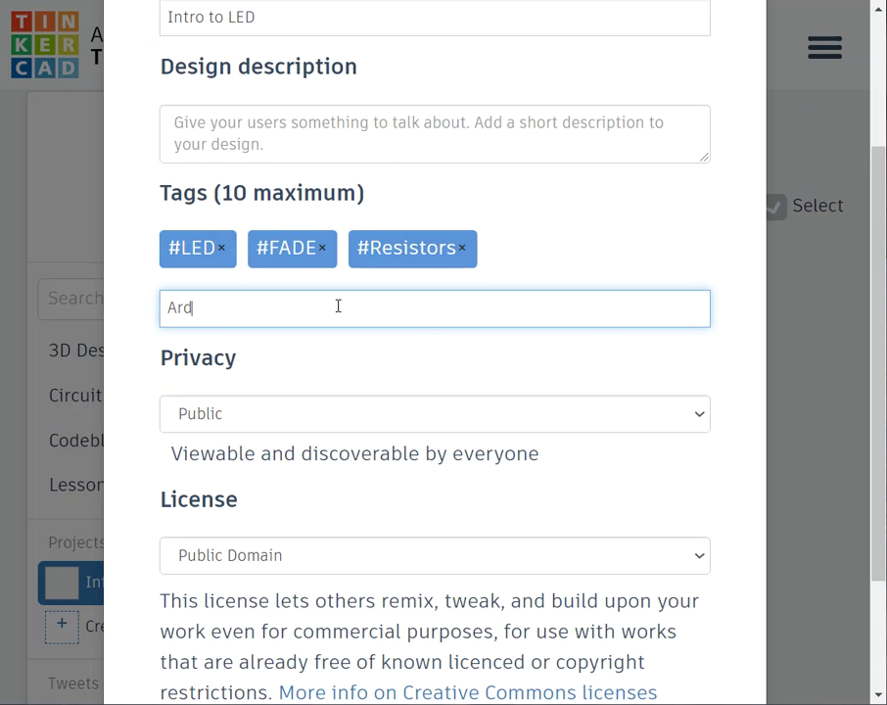
{"action": "type", "text": "uino simulation"}
{"action": "key", "text": "Return"}
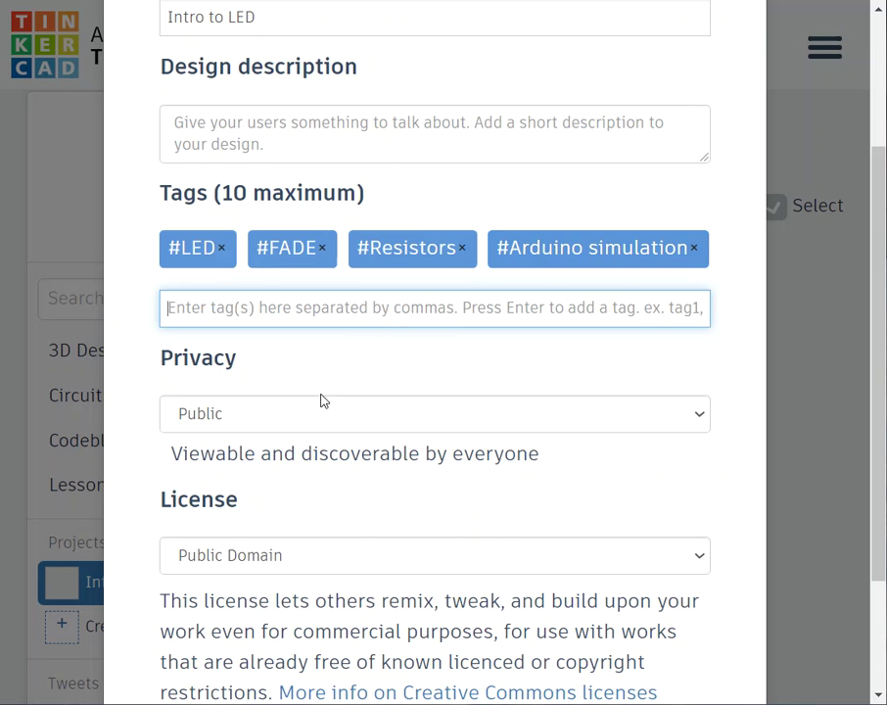
{"action": "scroll", "coordinate": [311, 401], "scroll_direction": "down", "scroll_amount": 1}
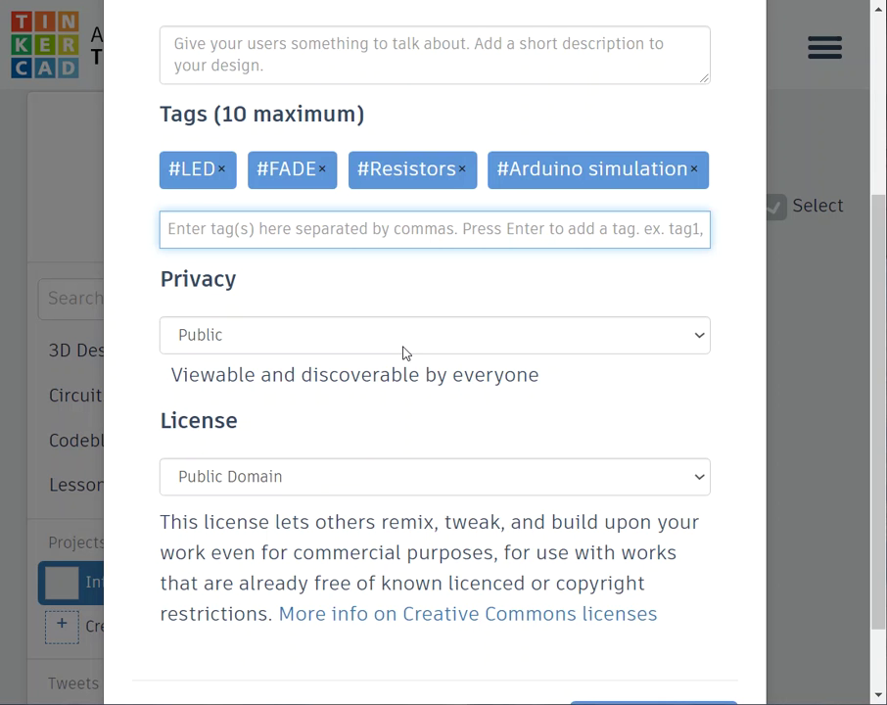
{"action": "scroll", "coordinate": [411, 338], "scroll_direction": "up", "scroll_amount": 3}
{"action": "scroll", "coordinate": [422, 332], "scroll_direction": "down", "scroll_amount": 4}
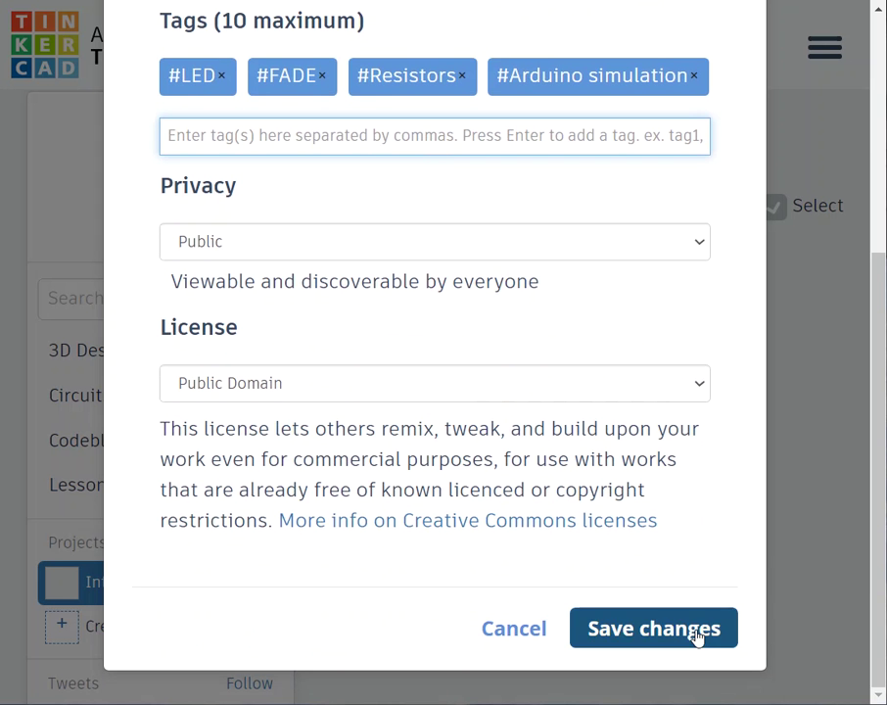
{"action": "left_click", "coordinate": [695, 631]}
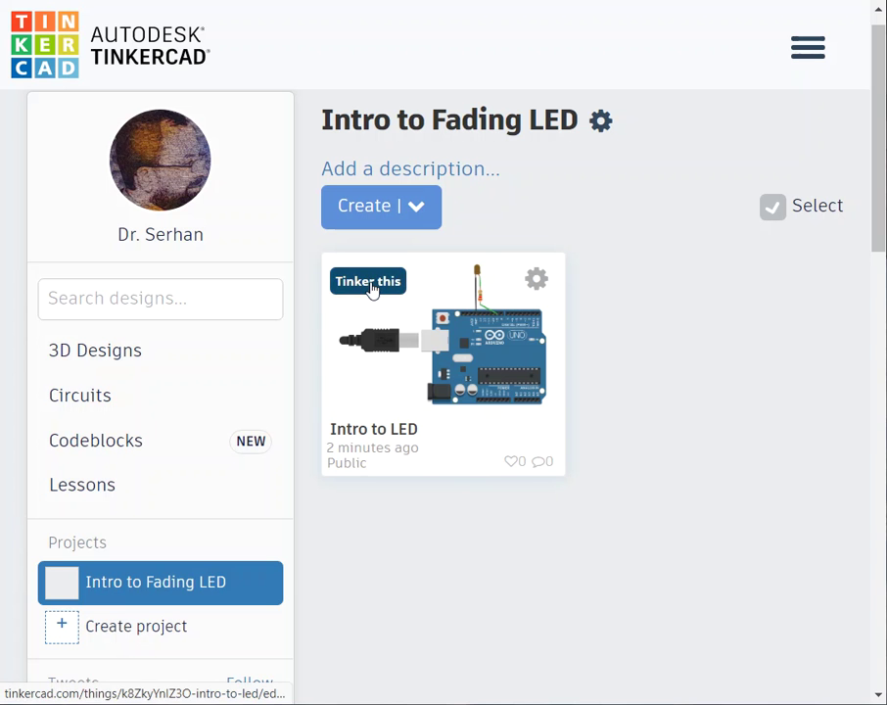
- Open the Collaborate sharing window for the Intro to LED design
{"action": "right_click", "coordinate": [372, 289]}
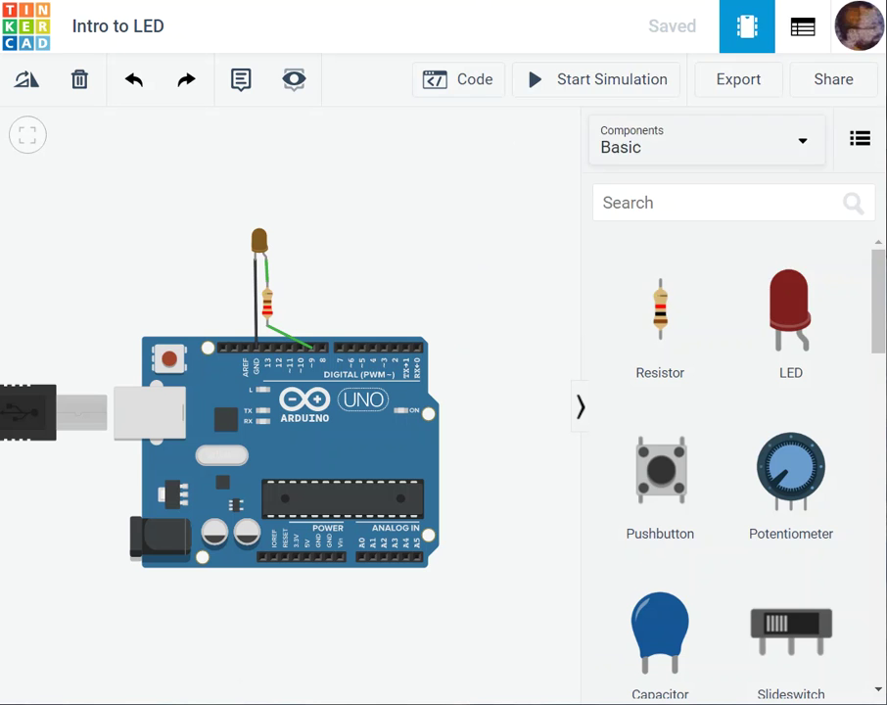
{"action": "right_click", "coordinate": [488, 0]}
{"action": "left_click", "coordinate": [336, 224]}
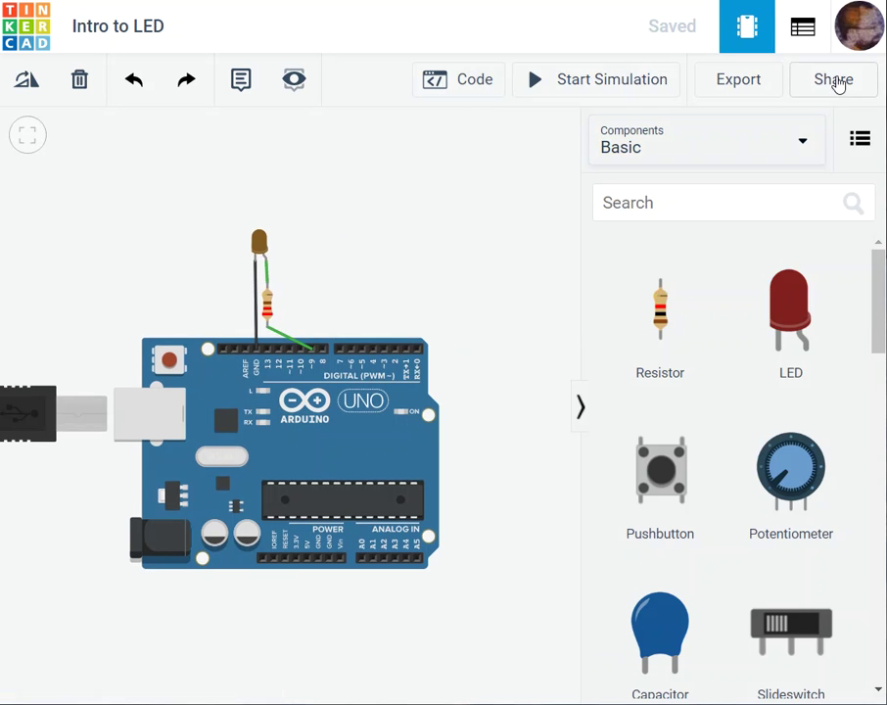
{"action": "left_click", "coordinate": [829, 82]}
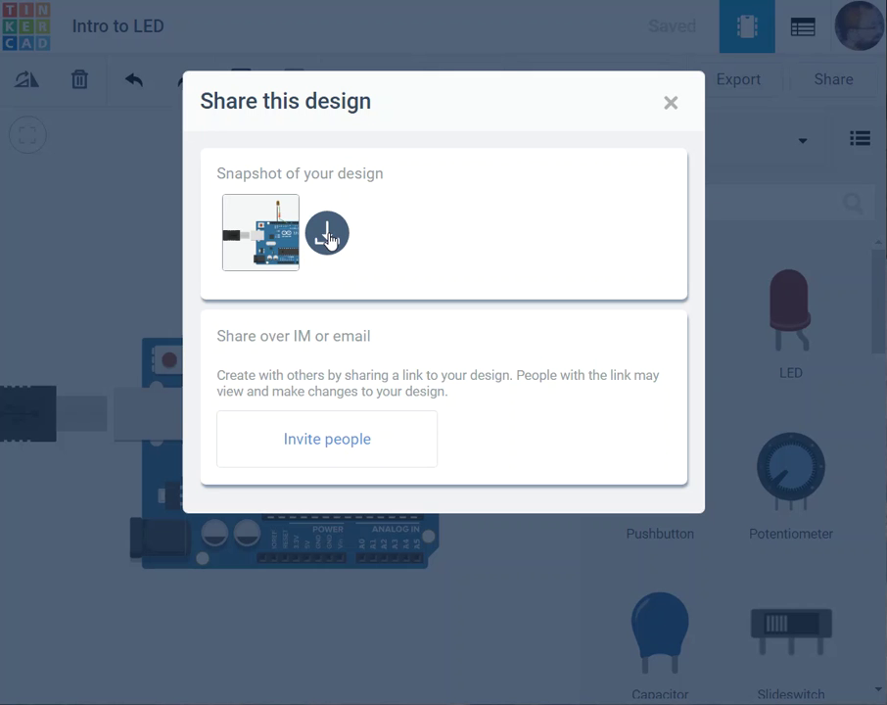
{"action": "left_click", "coordinate": [327, 453]}
- Generate a new 336-hour collaboration link, copy it, and close the window
{"action": "left_click_drag", "start_coordinate": [426, 223], "coordinate": [402, 231]}
{"action": "left_click", "coordinate": [434, 231]}
{"action": "double_click", "coordinate": [434, 231]}
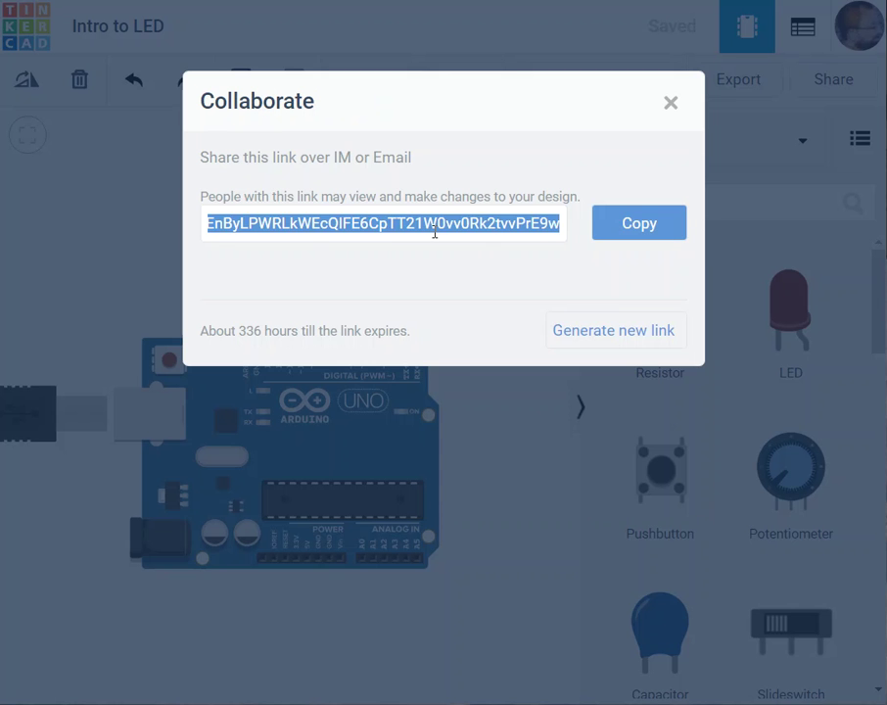
{"action": "left_click", "coordinate": [614, 342]}
{"action": "left_click", "coordinate": [632, 231]}
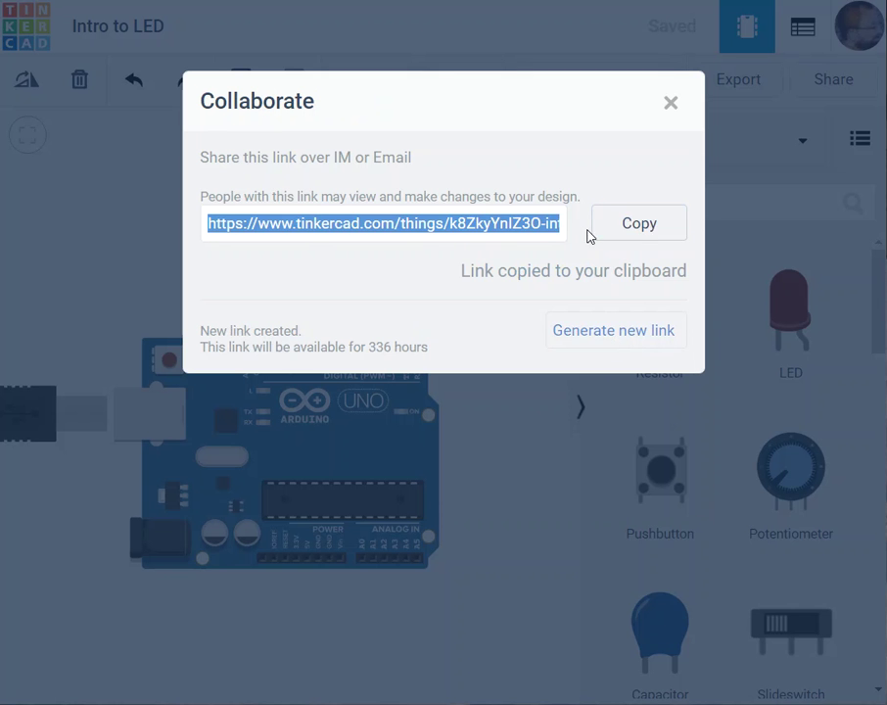
{"action": "left_click", "coordinate": [669, 104]}
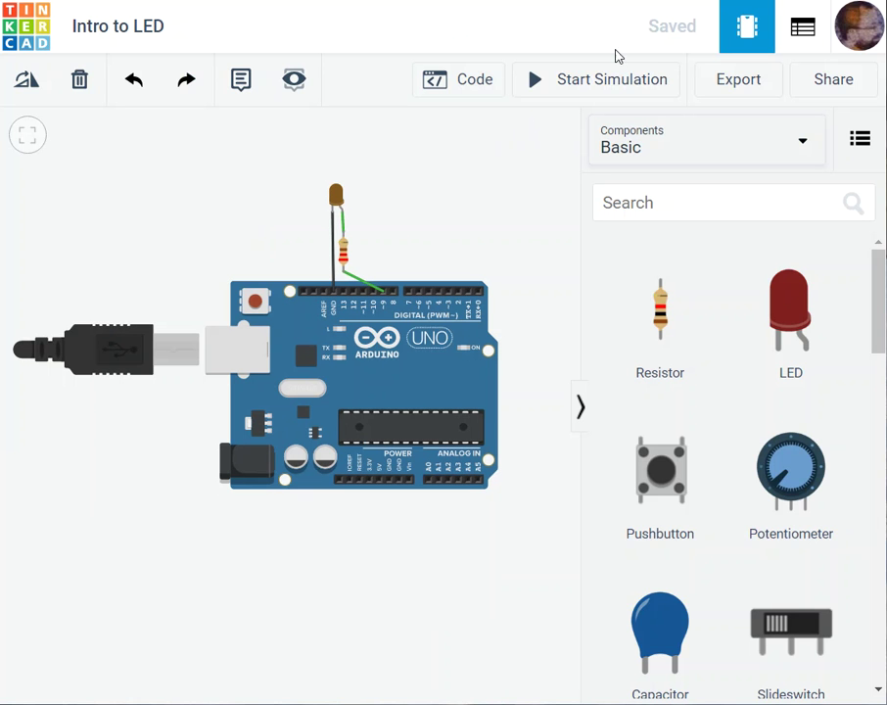
- Toggle between the component list and circuit view, ending on the circuit
{"action": "left_click", "coordinate": [804, 39]}
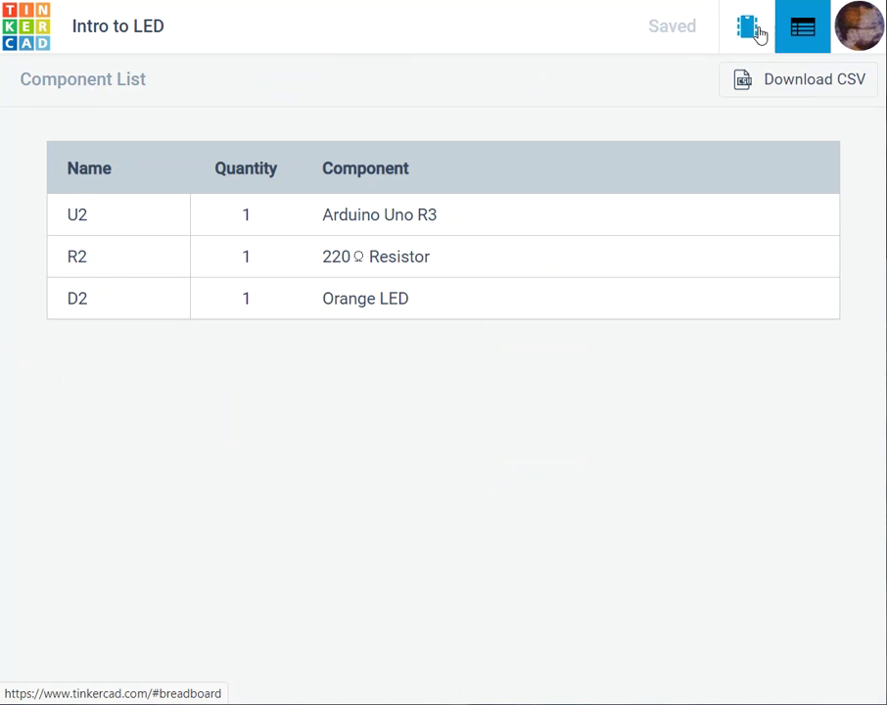
{"action": "left_click", "coordinate": [757, 32]}
{"action": "left_click", "coordinate": [797, 32]}
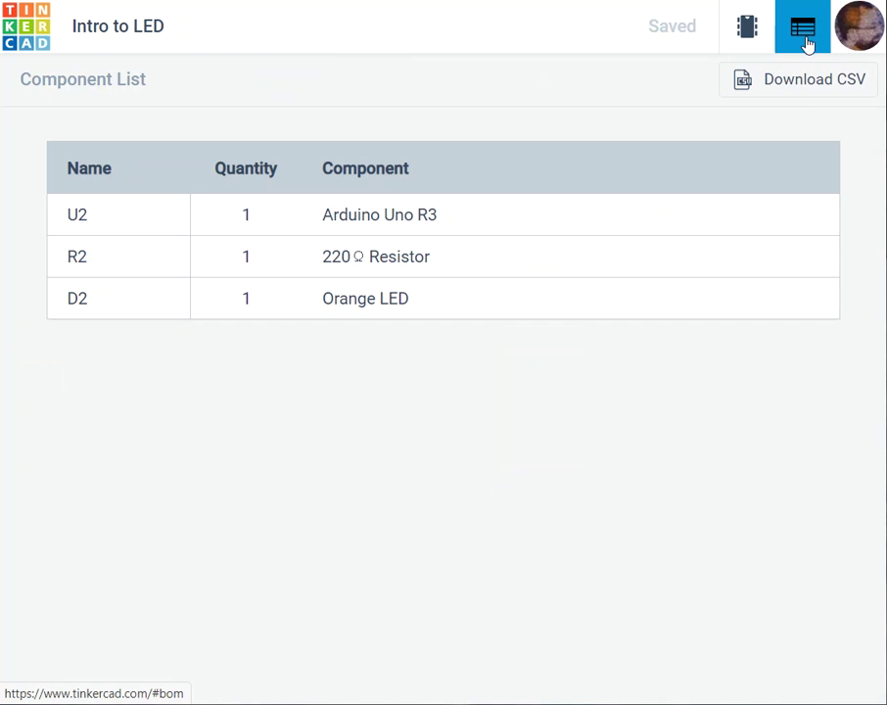
{"action": "left_click", "coordinate": [752, 32]}
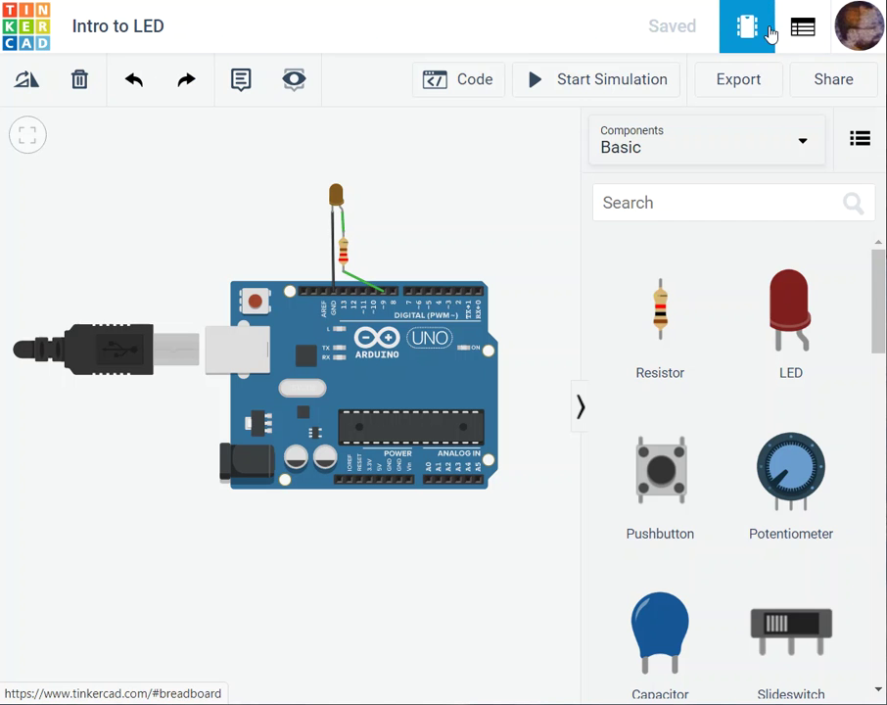
- Set the LED colour to Green and confirm D2 is listed as a Green LED
{"action": "left_click", "coordinate": [342, 203]}
{"action": "left_click", "coordinate": [411, 221]}
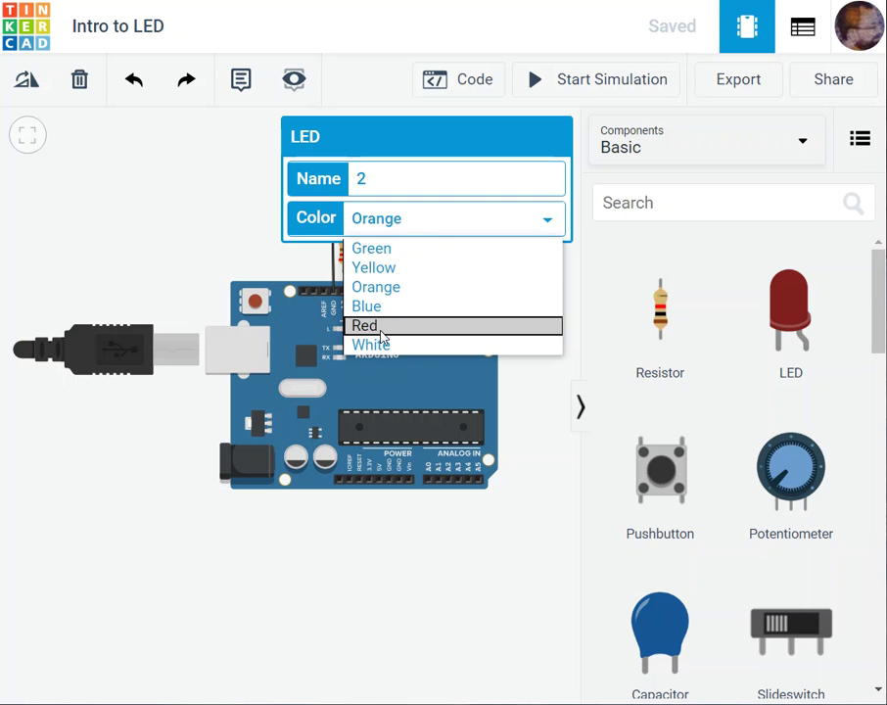
{"action": "left_click", "coordinate": [369, 247]}
{"action": "left_click", "coordinate": [231, 220]}
{"action": "left_click", "coordinate": [797, 28]}
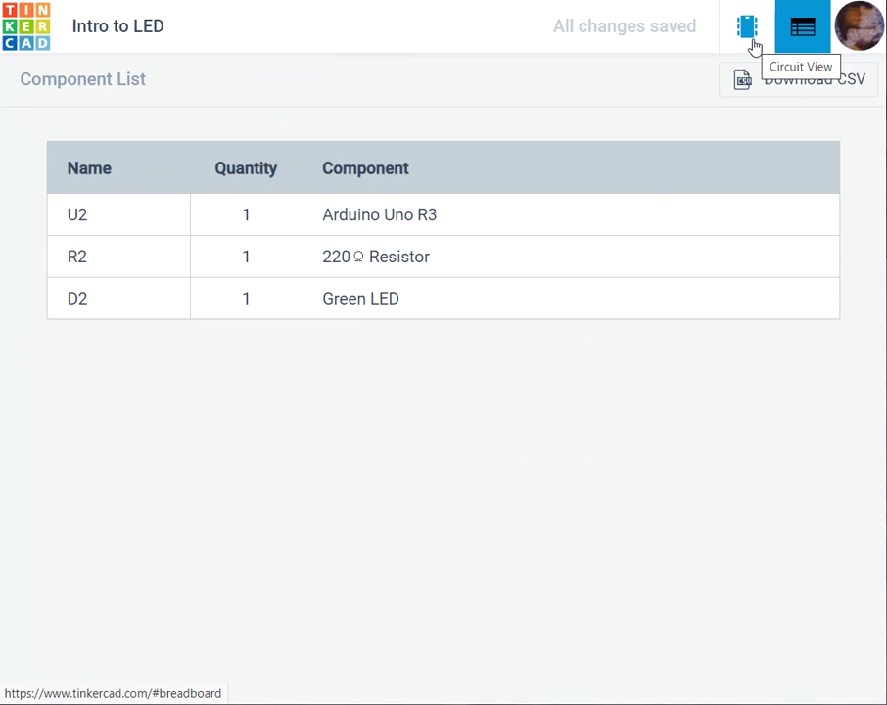
- Place a new red LED above the Arduino board and check the parts list
{"action": "left_click", "coordinate": [746, 33]}
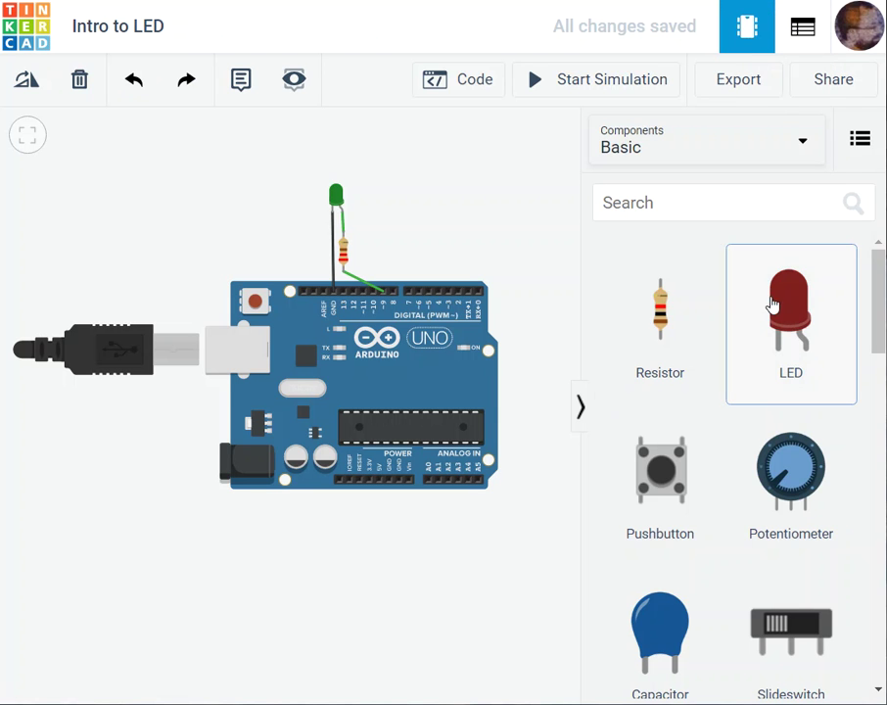
{"action": "left_click_drag", "start_coordinate": [771, 305], "coordinate": [408, 206]}
{"action": "left_click", "coordinate": [419, 231]}
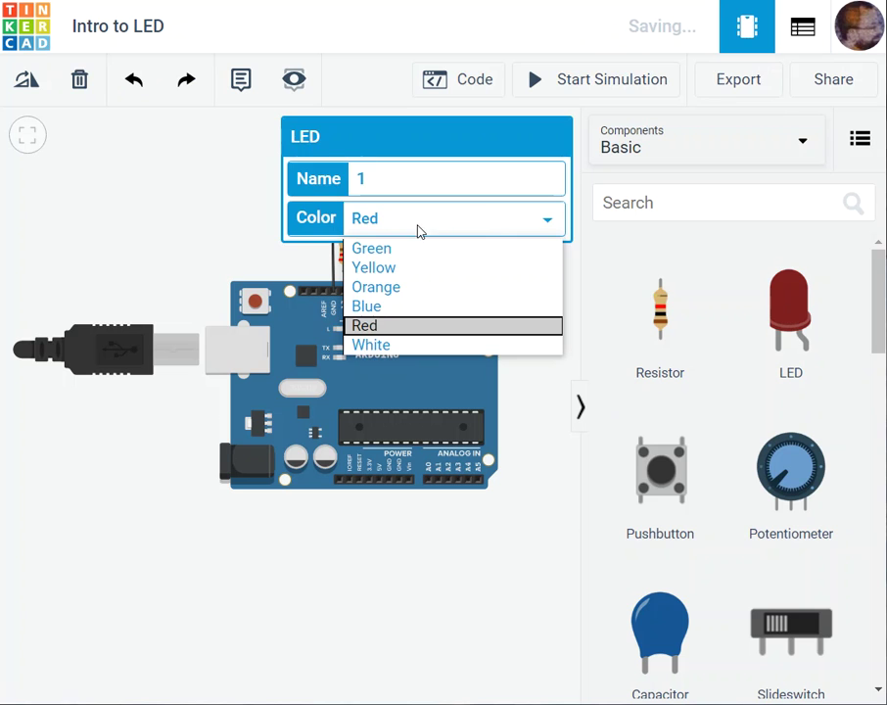
{"action": "left_click", "coordinate": [182, 185]}
{"action": "left_click", "coordinate": [803, 34]}
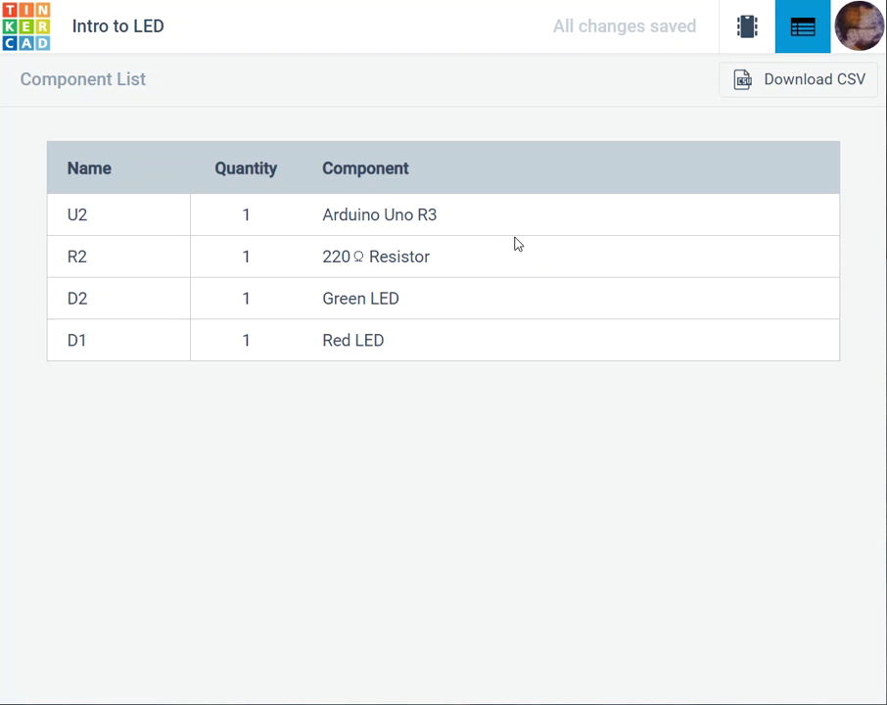
- Back in the circuit, select the red LED to show its properties (name 1, Red)
{"action": "left_click", "coordinate": [748, 41]}
{"action": "left_click", "coordinate": [408, 200]}
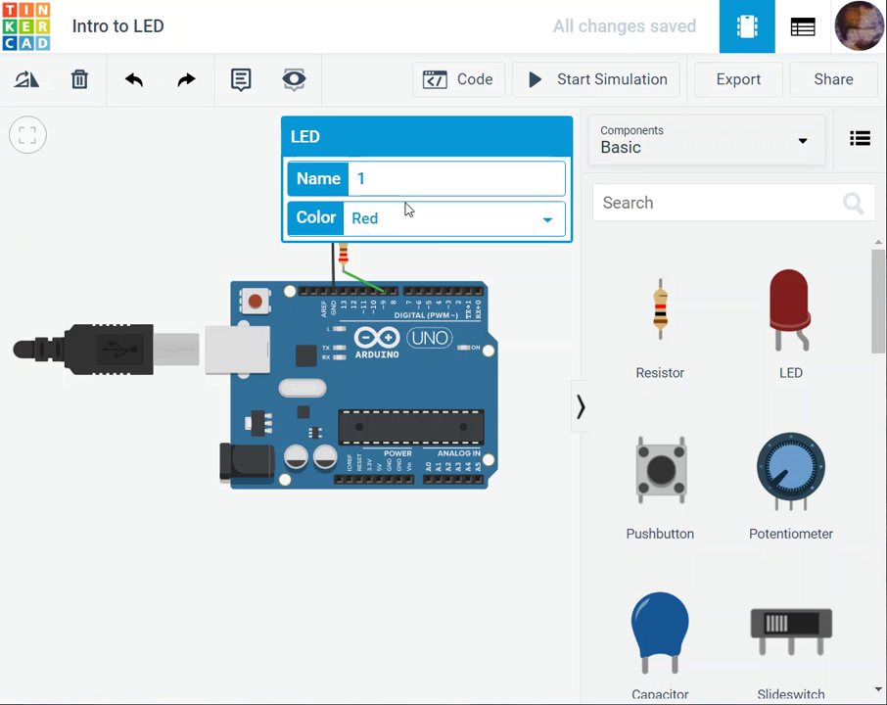
{"action": "left_click", "coordinate": [527, 280]}
{"action": "left_click", "coordinate": [413, 189]}
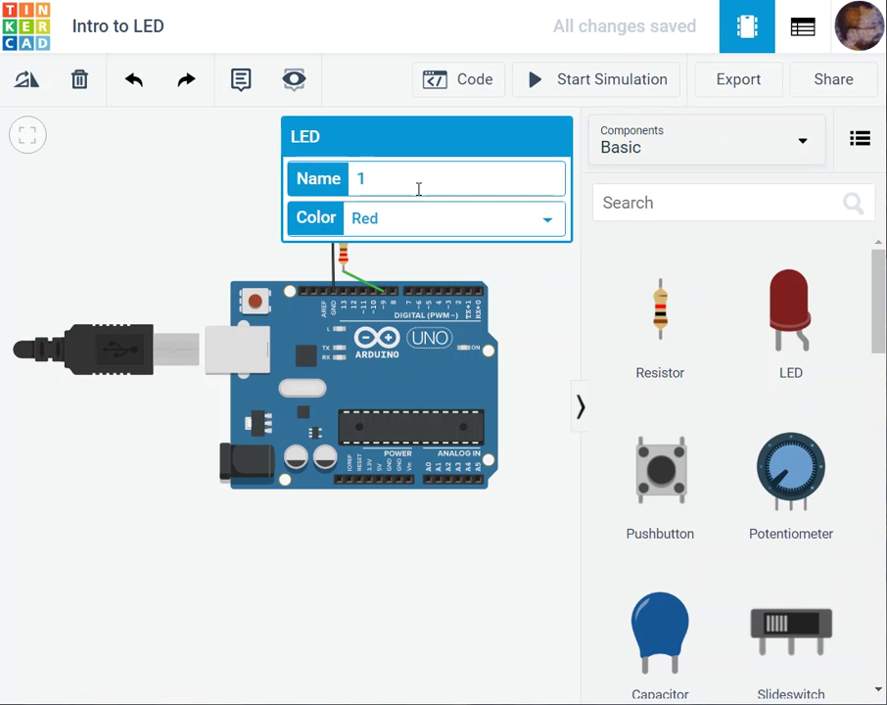
- Delete the unconnected red LED and show the components panel as a list with descriptions
{"action": "left_click", "coordinate": [255, 209]}
{"action": "left_click", "coordinate": [408, 200]}
{"action": "left_click", "coordinate": [415, 227]}
{"action": "left_click", "coordinate": [411, 198]}
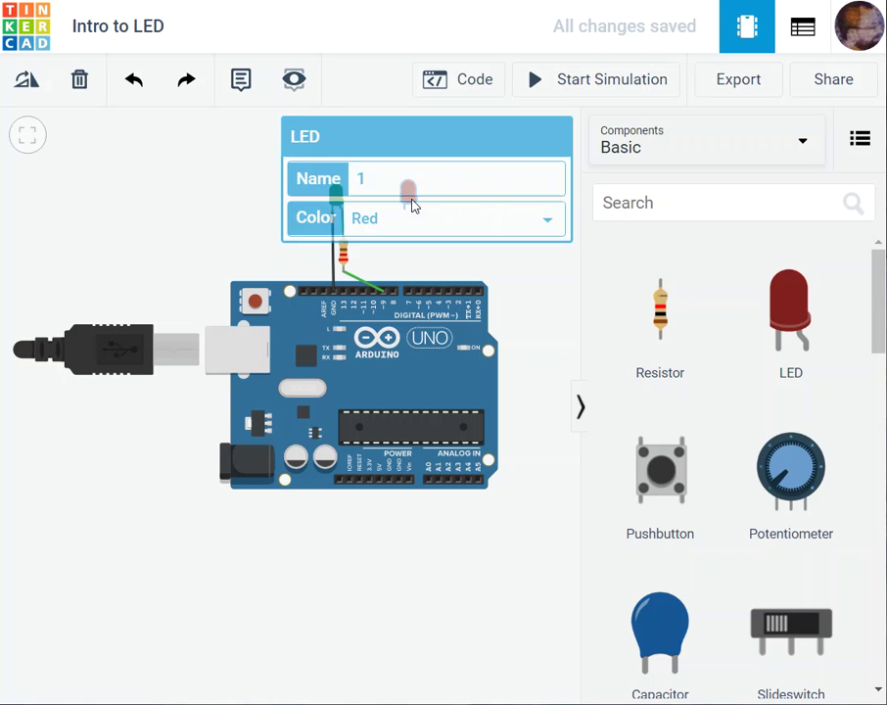
{"action": "left_click", "coordinate": [98, 219]}
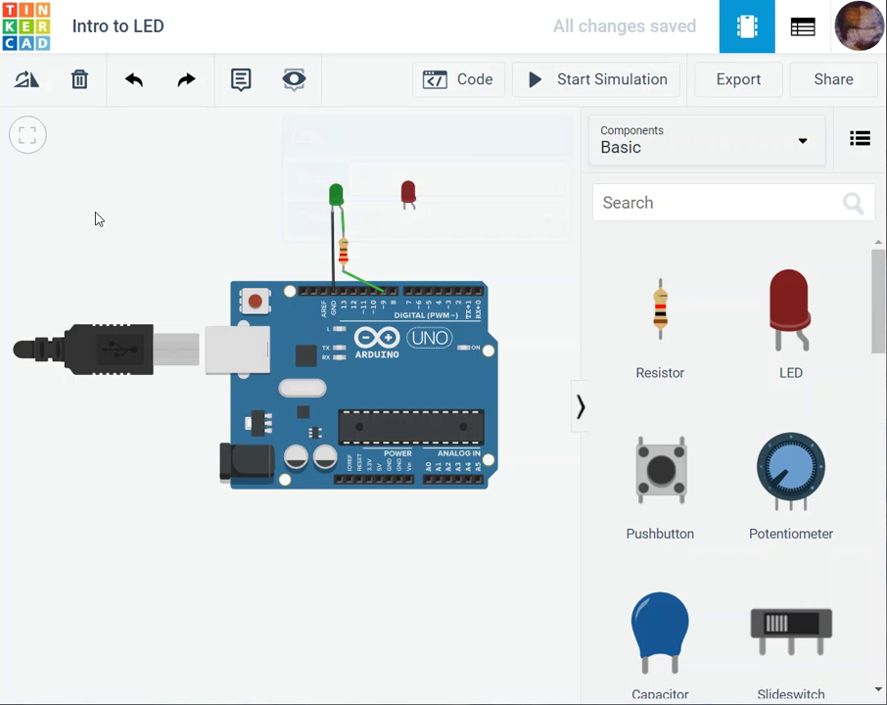
{"action": "left_click", "coordinate": [406, 215]}
{"action": "left_click", "coordinate": [97, 85]}
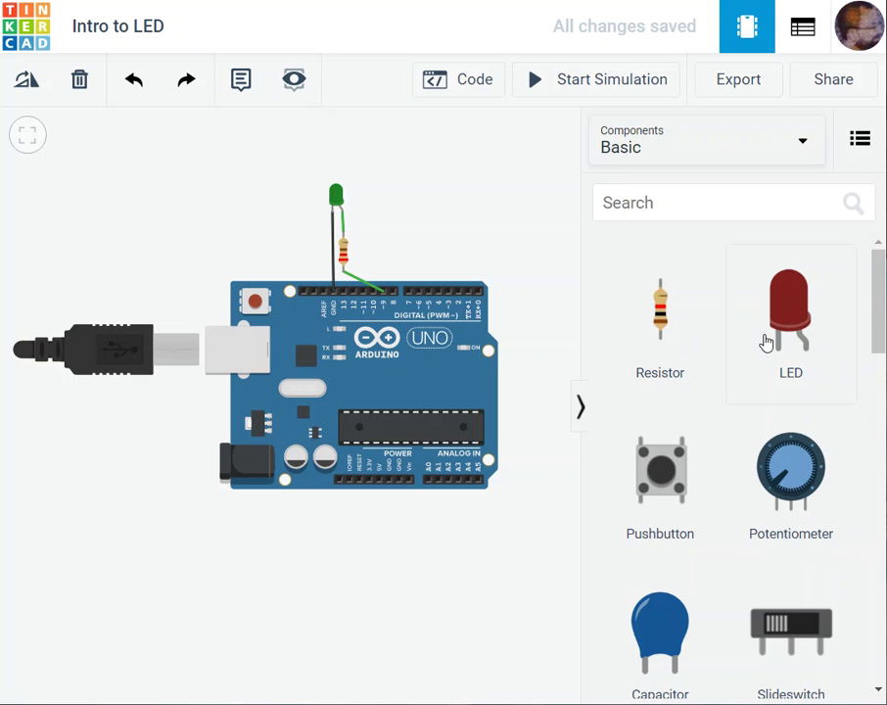
{"action": "left_click", "coordinate": [860, 143]}
- Browse the components panel, restore tile view, and show parts from all categories
{"action": "scroll", "coordinate": [758, 364], "scroll_direction": "down", "scroll_amount": 3}
{"action": "scroll", "coordinate": [762, 405], "scroll_direction": "down", "scroll_amount": 4}
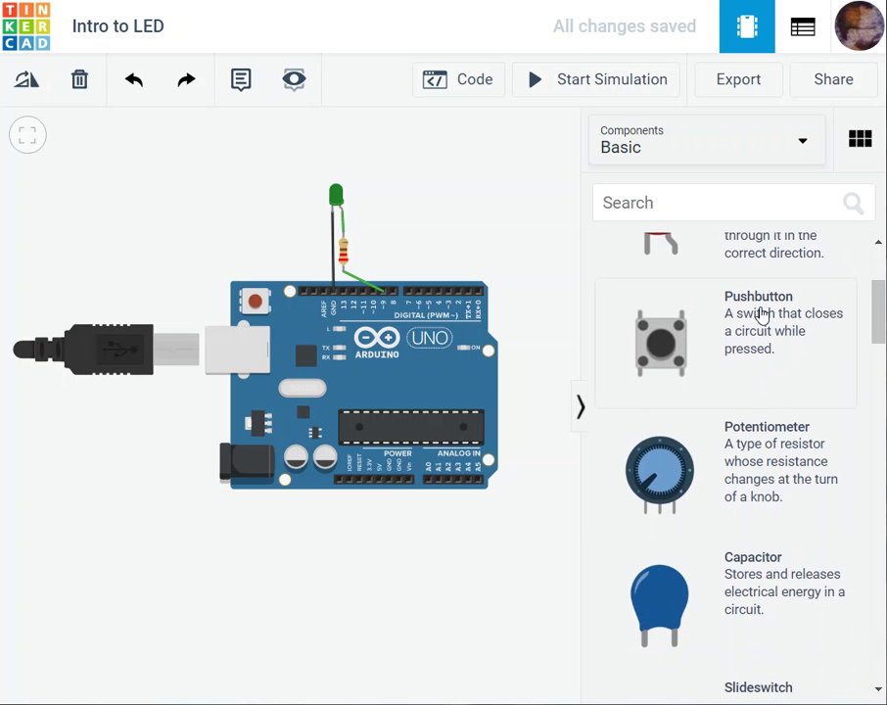
{"action": "scroll", "coordinate": [787, 392], "scroll_direction": "down", "scroll_amount": 12}
{"action": "scroll", "coordinate": [758, 377], "scroll_direction": "down", "scroll_amount": 10}
{"action": "scroll", "coordinate": [769, 587], "scroll_direction": "down", "scroll_amount": 9}
{"action": "scroll", "coordinate": [772, 639], "scroll_direction": "down", "scroll_amount": 6}
{"action": "scroll", "coordinate": [788, 416], "scroll_direction": "up", "scroll_amount": 4}
{"action": "scroll", "coordinate": [496, 433], "scroll_direction": "up", "scroll_amount": 5}
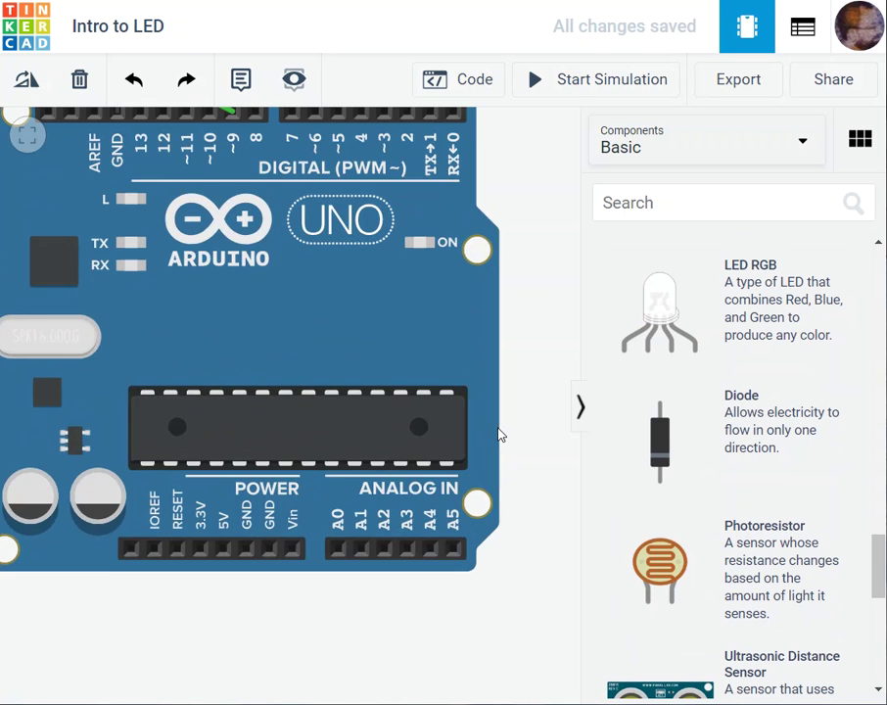
{"action": "scroll", "coordinate": [498, 433], "scroll_direction": "down", "scroll_amount": 6}
{"action": "left_click", "coordinate": [860, 140]}
{"action": "left_click", "coordinate": [804, 143]}
{"action": "left_click", "coordinate": [710, 237]}
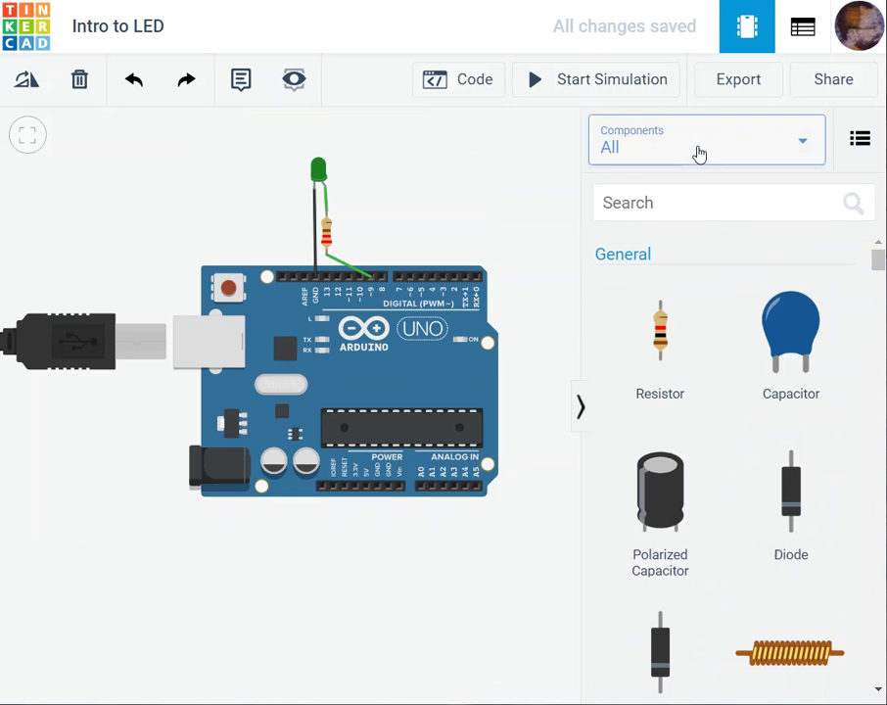
- Search the components for 'LED', then collapse the components panel
{"action": "left_click", "coordinate": [689, 202]}
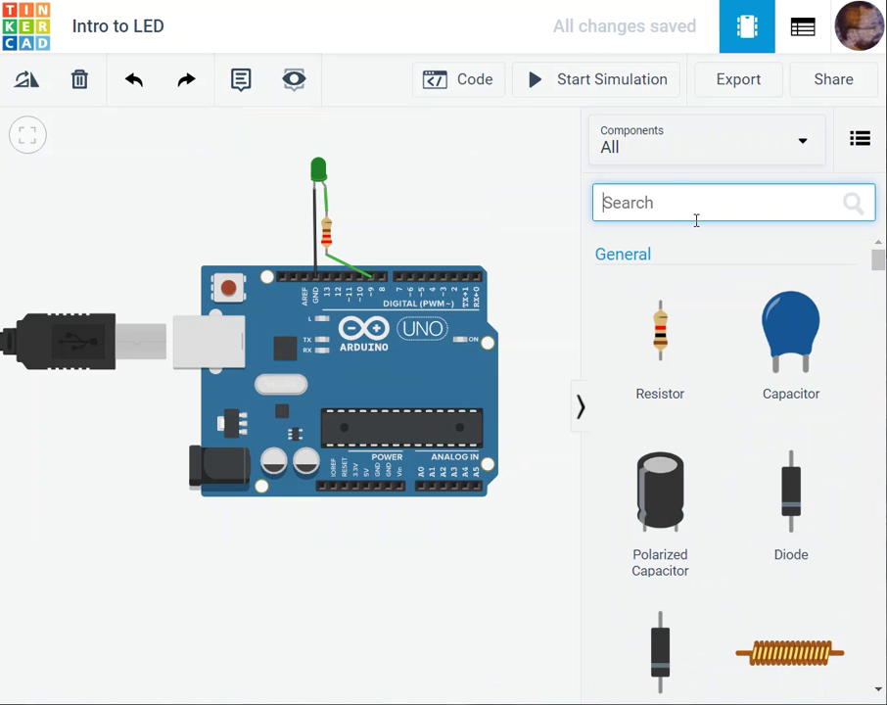
{"action": "type", "text": "LED"}
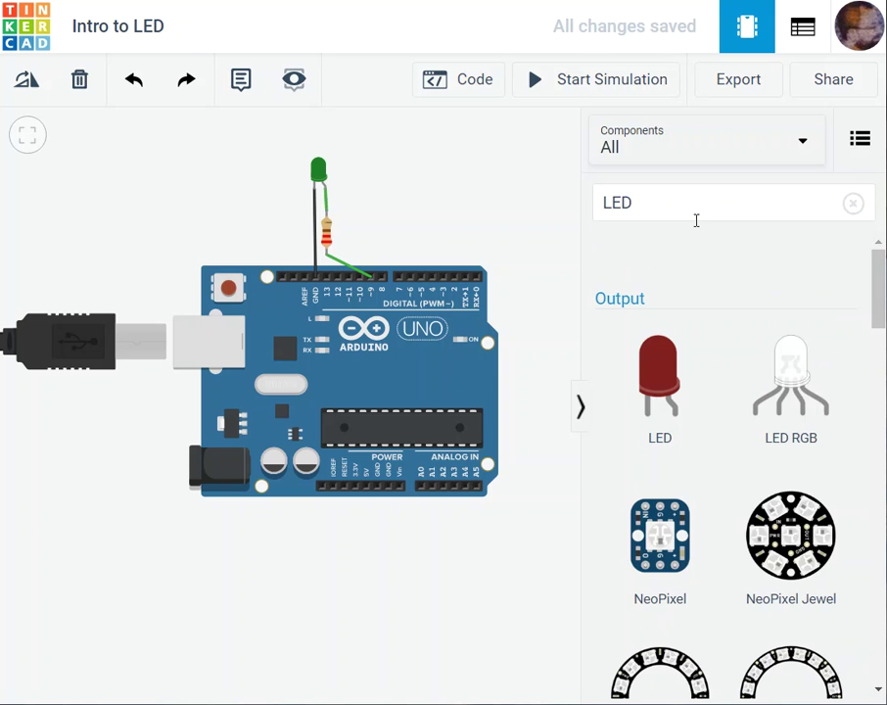
{"action": "scroll", "coordinate": [783, 470], "scroll_direction": "down", "scroll_amount": 15}
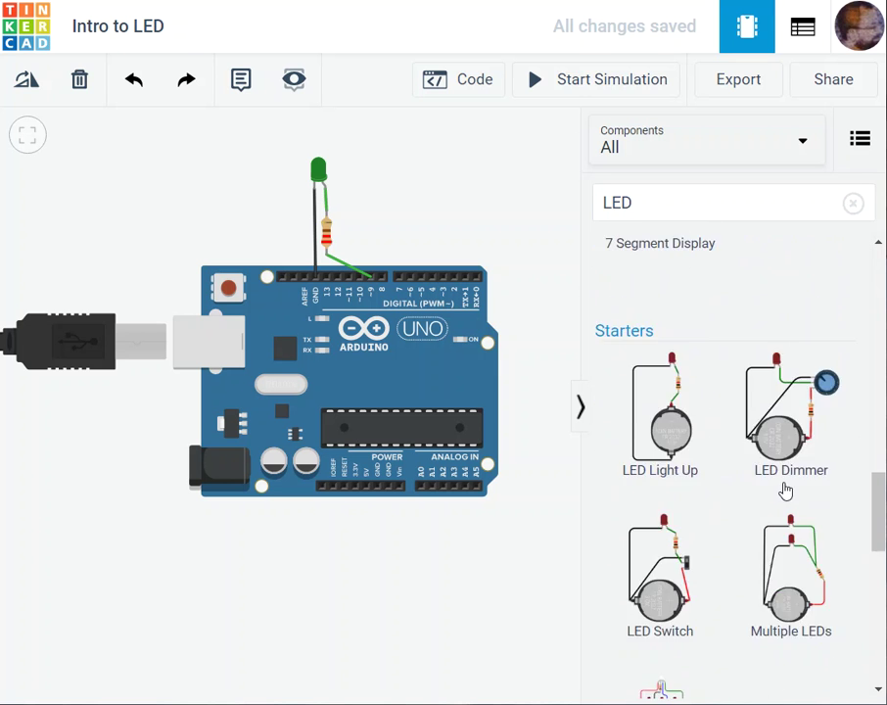
{"action": "scroll", "coordinate": [788, 485], "scroll_direction": "down", "scroll_amount": 3}
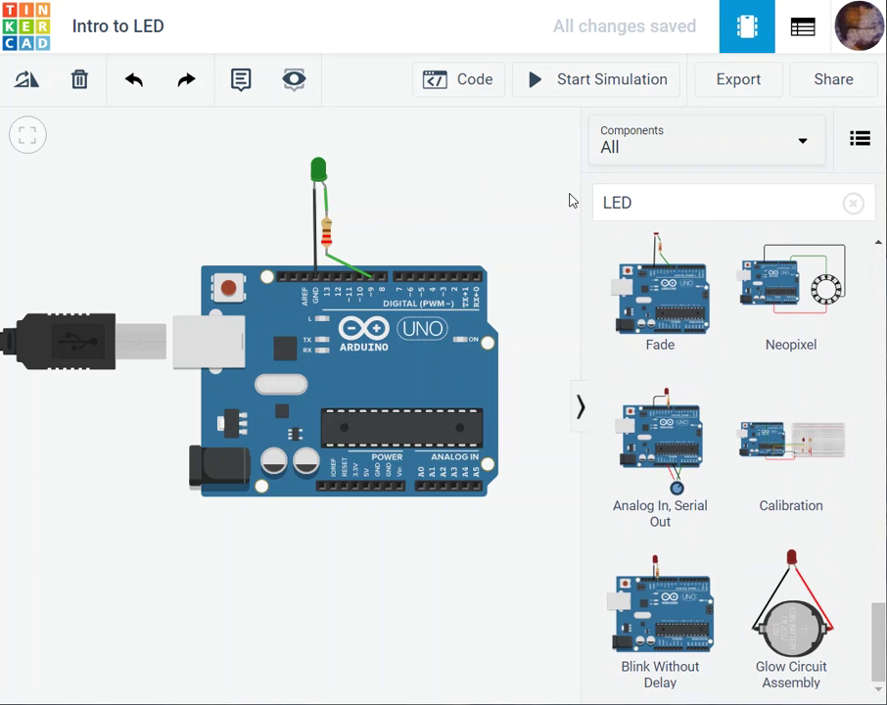
{"action": "left_click_drag", "start_coordinate": [881, 658], "coordinate": [877, 258]}
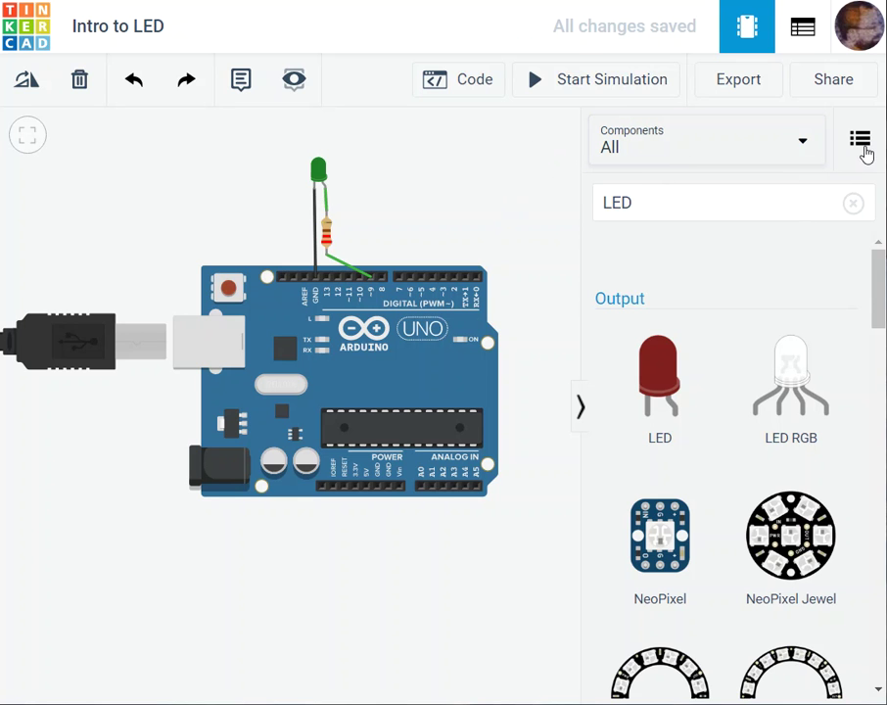
{"action": "left_click", "coordinate": [582, 407]}
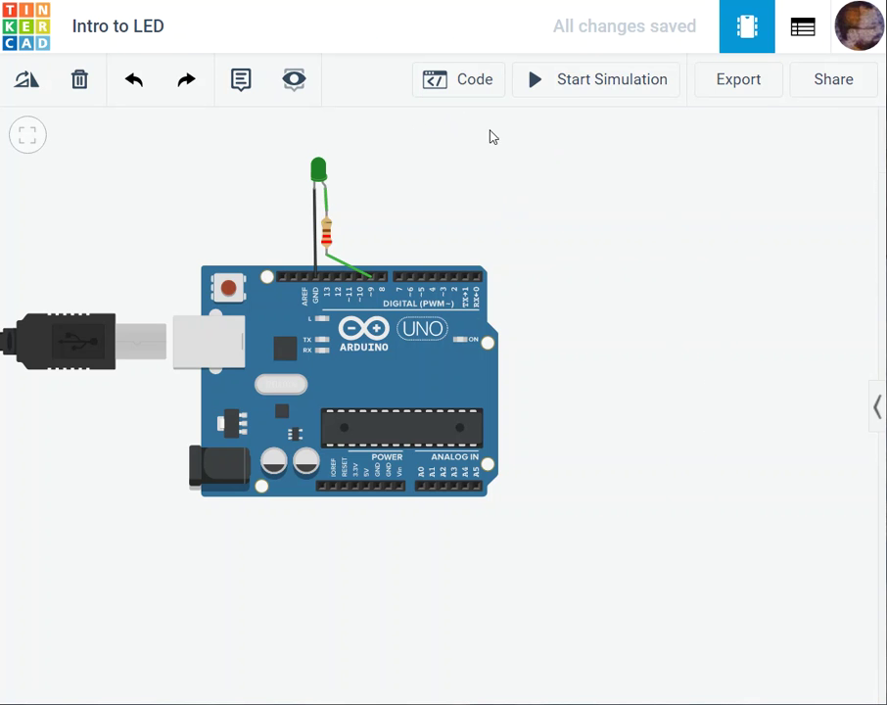
- Open the Arduino code editor and browse the board list and Libraries
{"action": "left_click_drag", "start_coordinate": [528, 265], "coordinate": [632, 255]}
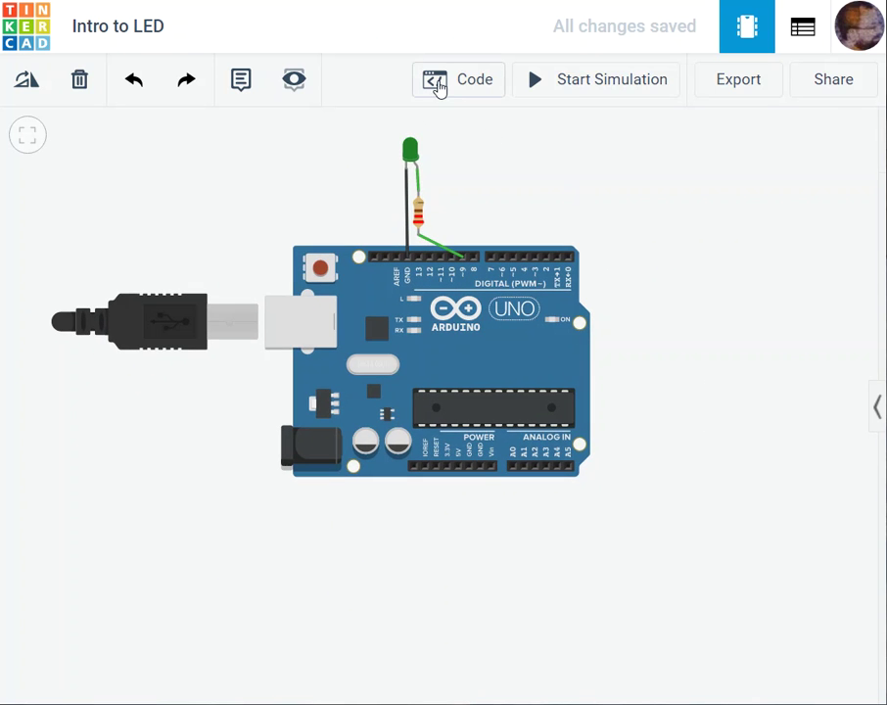
{"action": "left_click", "coordinate": [452, 86]}
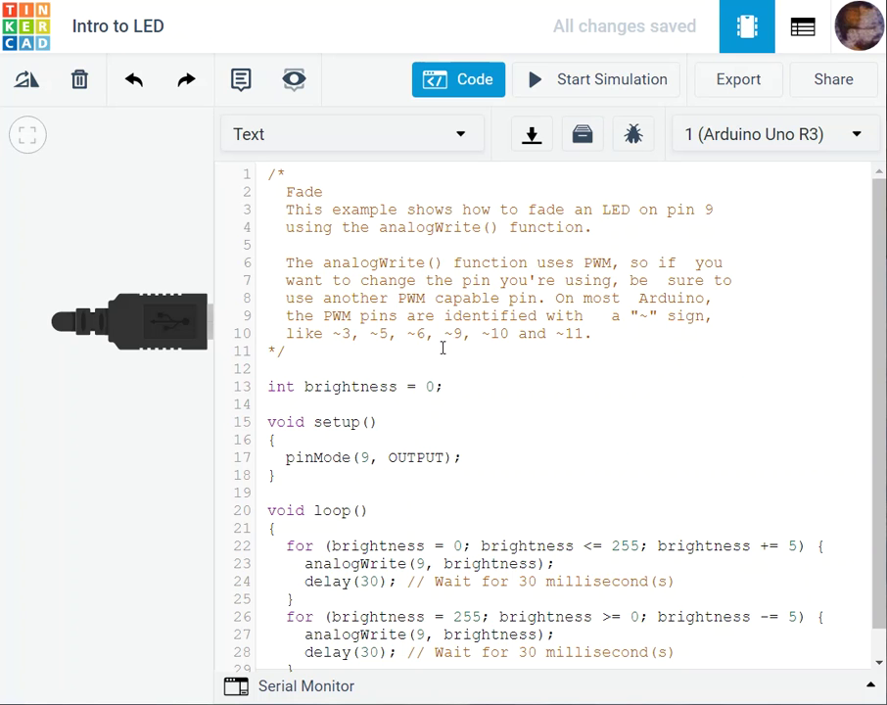
{"action": "left_click", "coordinate": [784, 150]}
{"action": "left_click", "coordinate": [581, 137]}
{"action": "scroll", "coordinate": [499, 567], "scroll_direction": "down", "scroll_amount": 2}
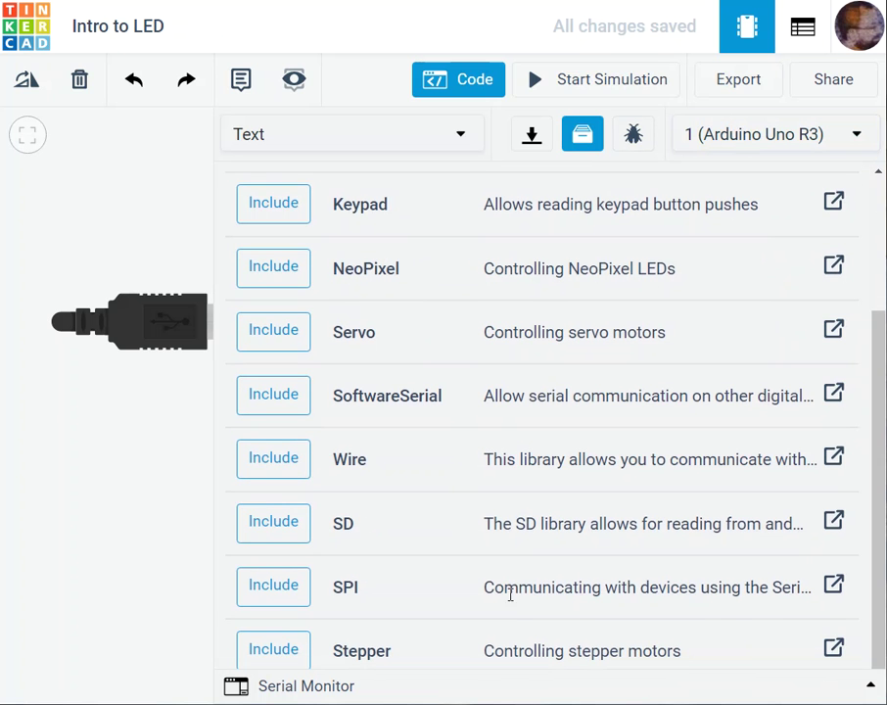
{"action": "scroll", "coordinate": [524, 538], "scroll_direction": "up", "scroll_amount": 3}
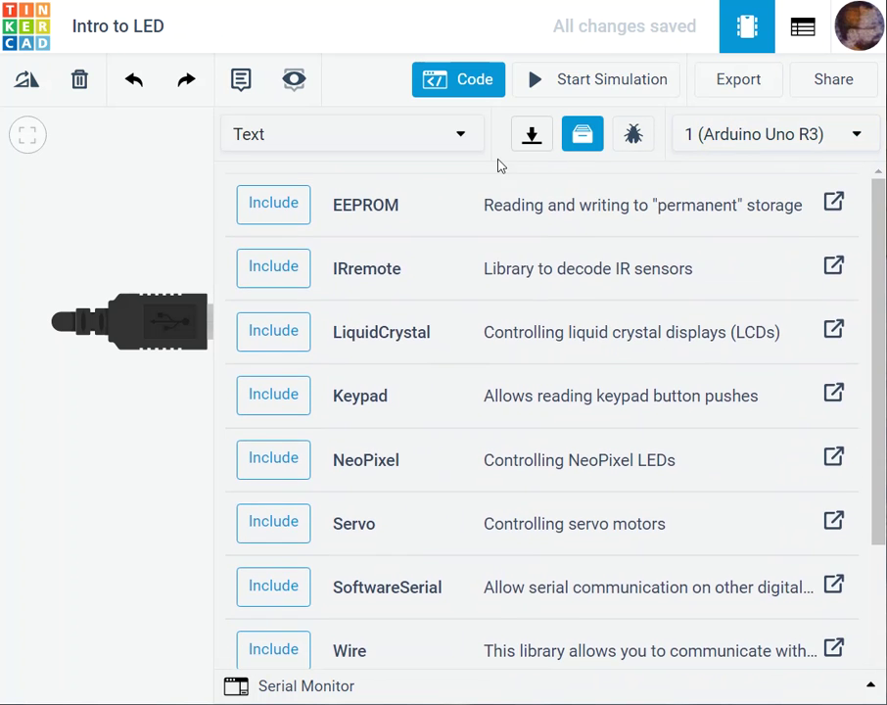
{"action": "left_click", "coordinate": [590, 142]}
- Change pinMode on line 17 from pin 9 to 10 and start the simulation
{"action": "left_click", "coordinate": [470, 244]}
{"action": "scroll", "coordinate": [416, 421], "scroll_direction": "down", "scroll_amount": 1}
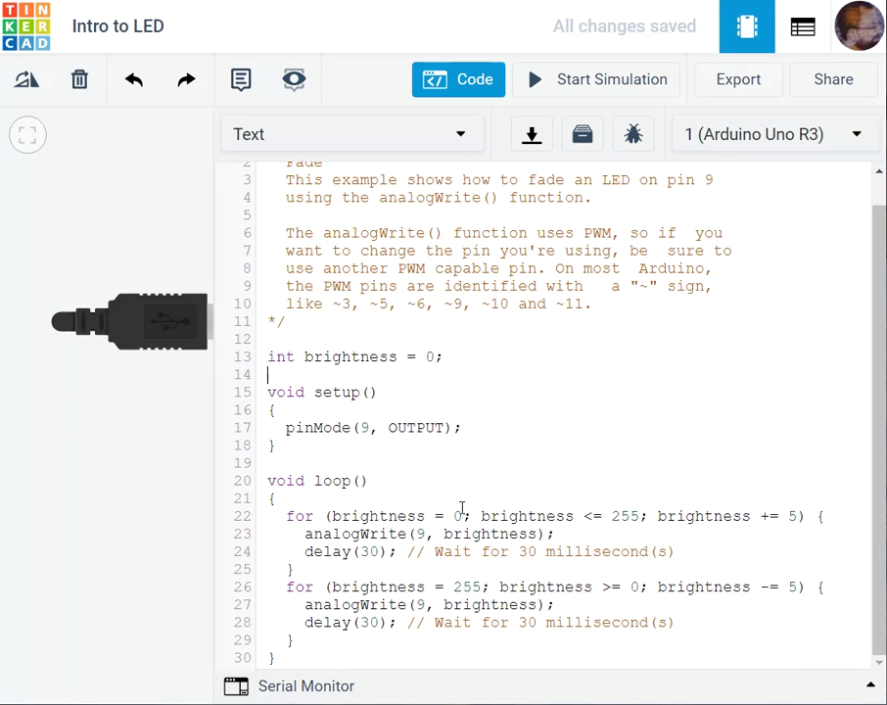
{"action": "left_click", "coordinate": [388, 428]}
{"action": "type", "text": "10"}
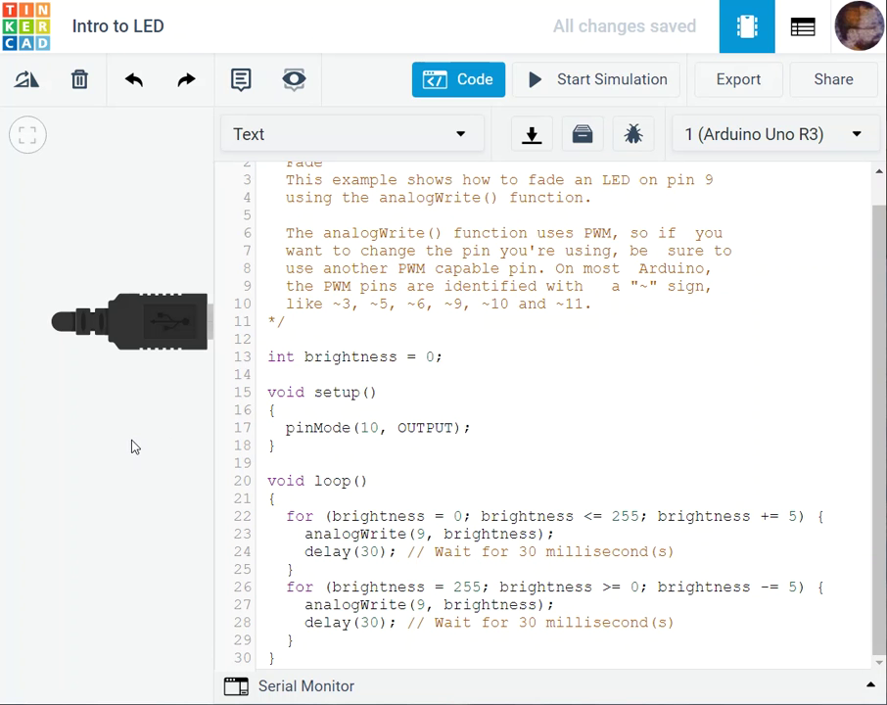
{"action": "left_click", "coordinate": [538, 80]}
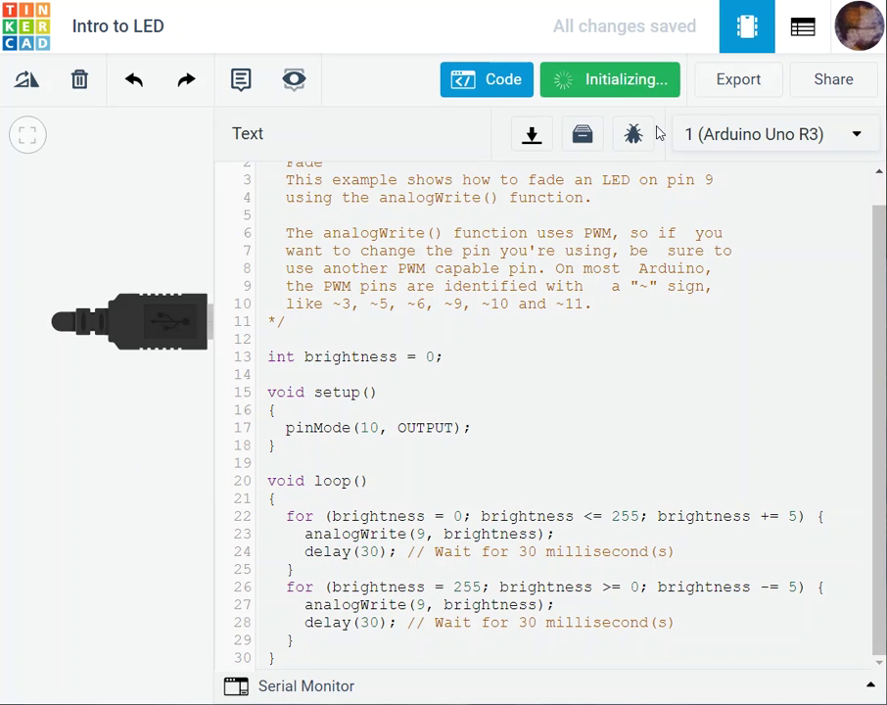
- Hide the code panel, zoom in on the running green LED circuit, then stop the simulation
{"action": "left_click", "coordinate": [500, 88]}
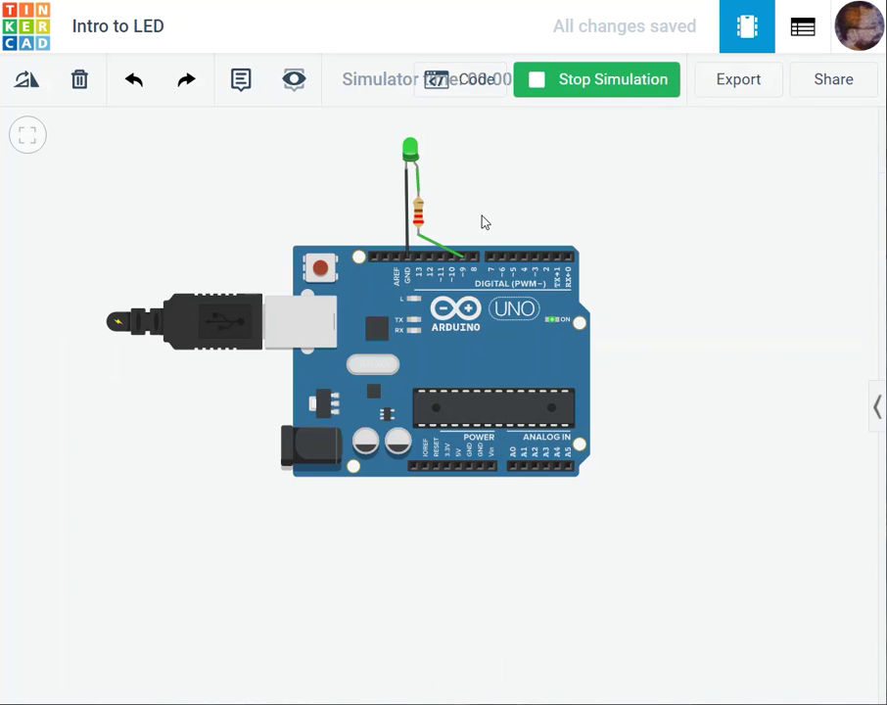
{"action": "scroll", "coordinate": [482, 221], "scroll_direction": "up", "scroll_amount": 2}
{"action": "scroll", "coordinate": [482, 221], "scroll_direction": "up", "scroll_amount": 2}
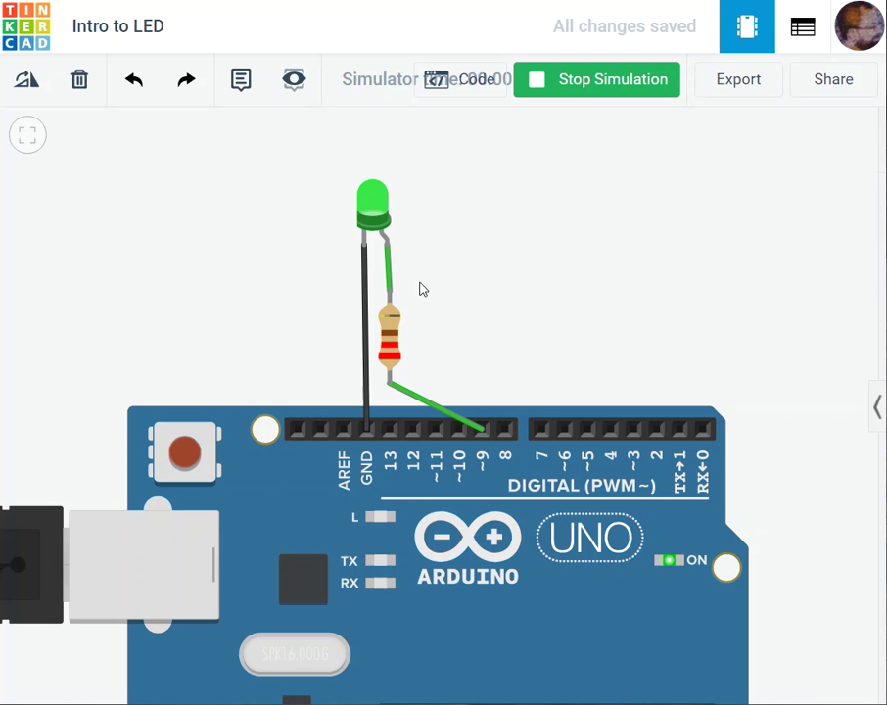
{"action": "left_click", "coordinate": [594, 91]}
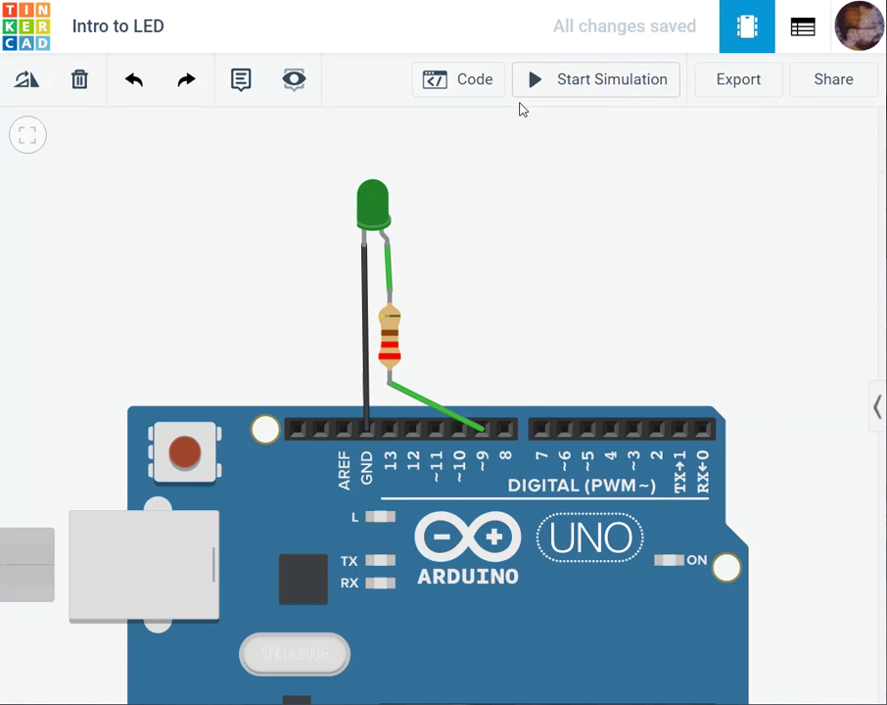
- Change pinMode(10, OUTPUT) on line 17 to pinMode(9, OUTPUT), then hide the code editor
{"action": "left_click", "coordinate": [472, 82]}
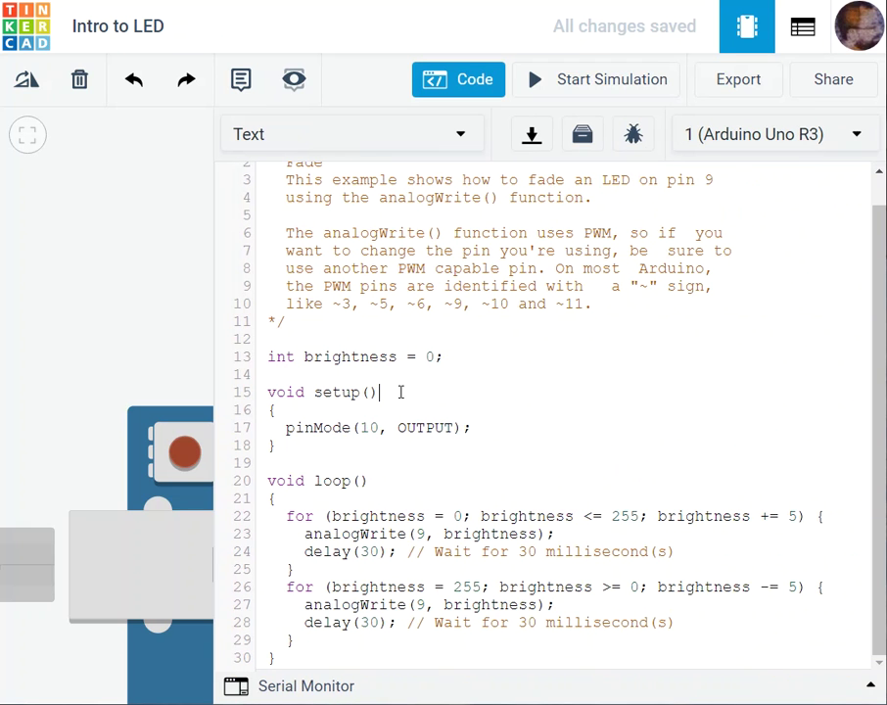
{"action": "left_click_drag", "start_coordinate": [380, 426], "coordinate": [363, 425]}
{"action": "type", "text": "9"}
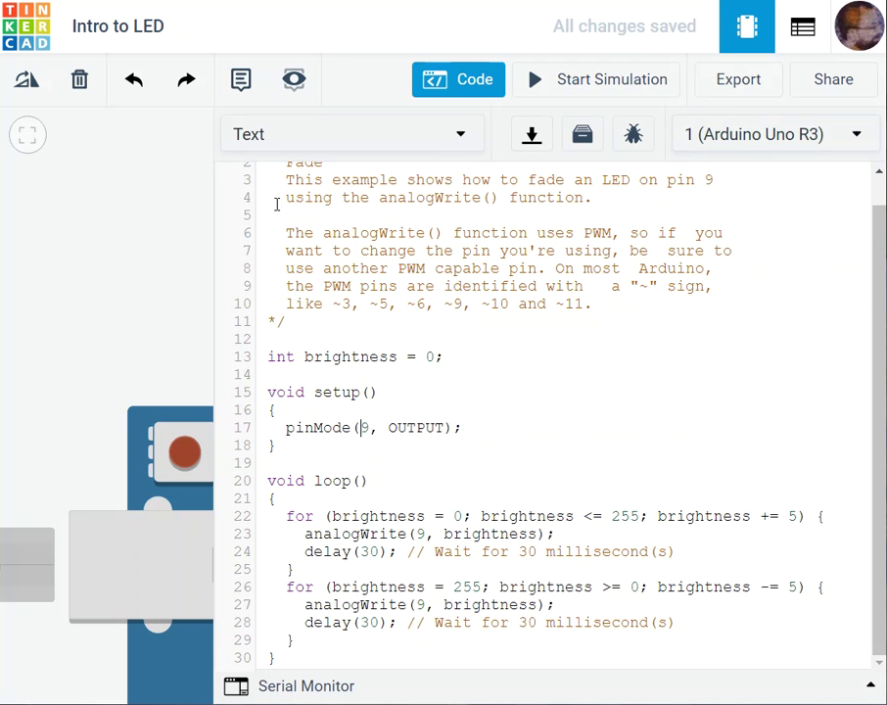
{"action": "left_click", "coordinate": [458, 79]}
{"action": "scroll", "coordinate": [372, 450], "scroll_direction": "up", "scroll_amount": 3}
{"action": "scroll", "coordinate": [540, 354], "scroll_direction": "down", "scroll_amount": 5}
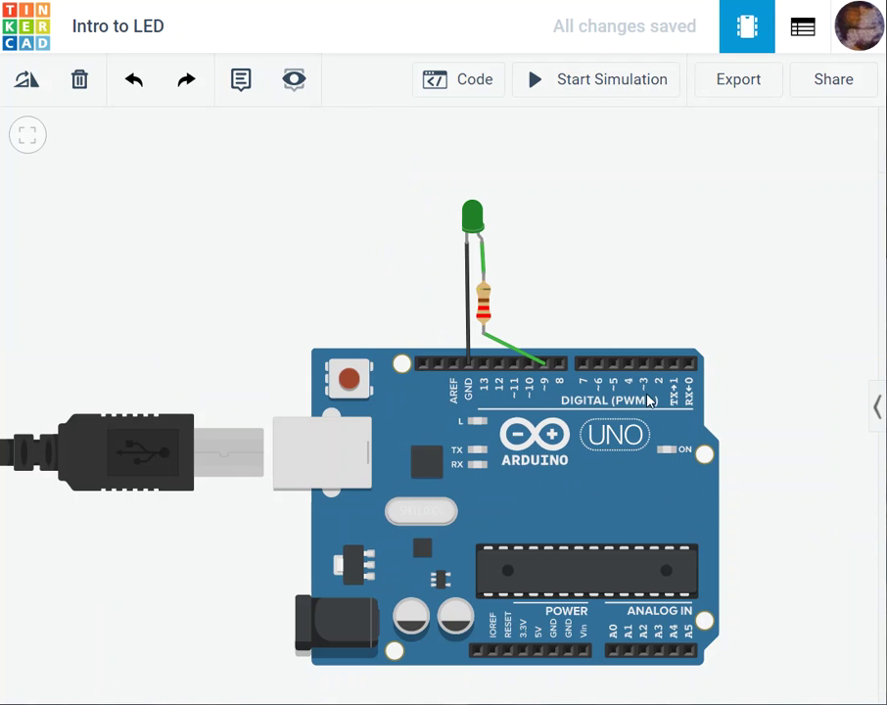
{"action": "scroll", "coordinate": [624, 384], "scroll_direction": "down", "scroll_amount": 3}
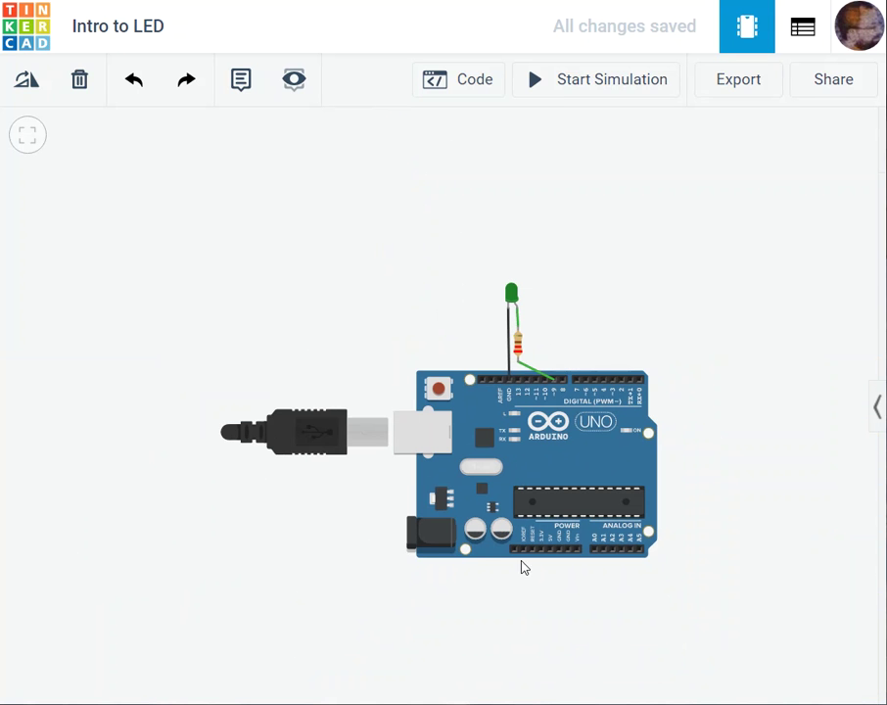
{"action": "scroll", "coordinate": [523, 568], "scroll_direction": "up", "scroll_amount": 4}
{"action": "scroll", "coordinate": [768, 285], "scroll_direction": "down", "scroll_amount": 3}
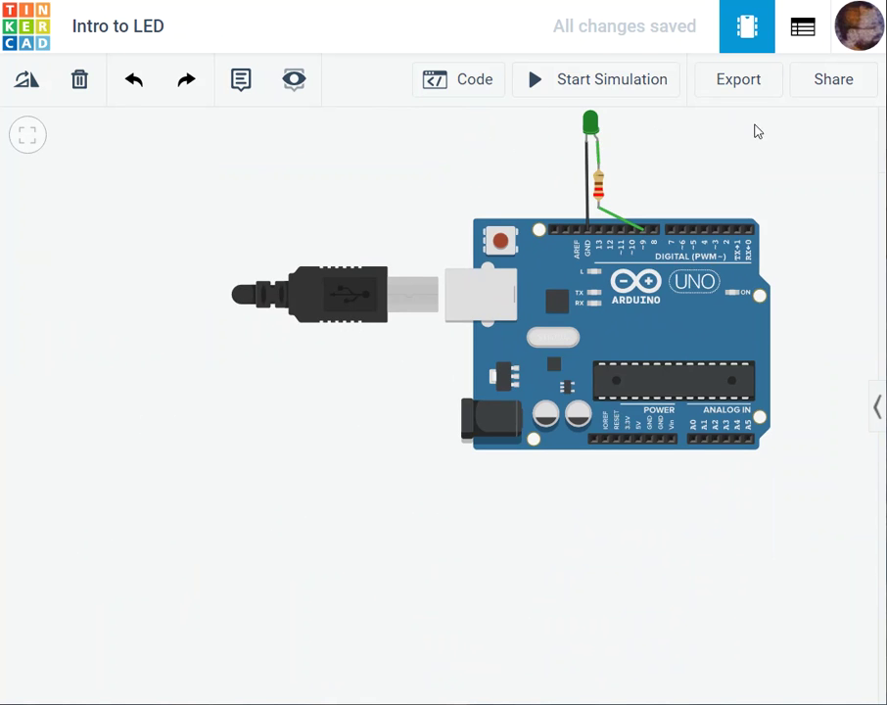
{"action": "left_click_drag", "start_coordinate": [757, 131], "coordinate": [645, 163]}
{"action": "left_click", "coordinate": [876, 419]}
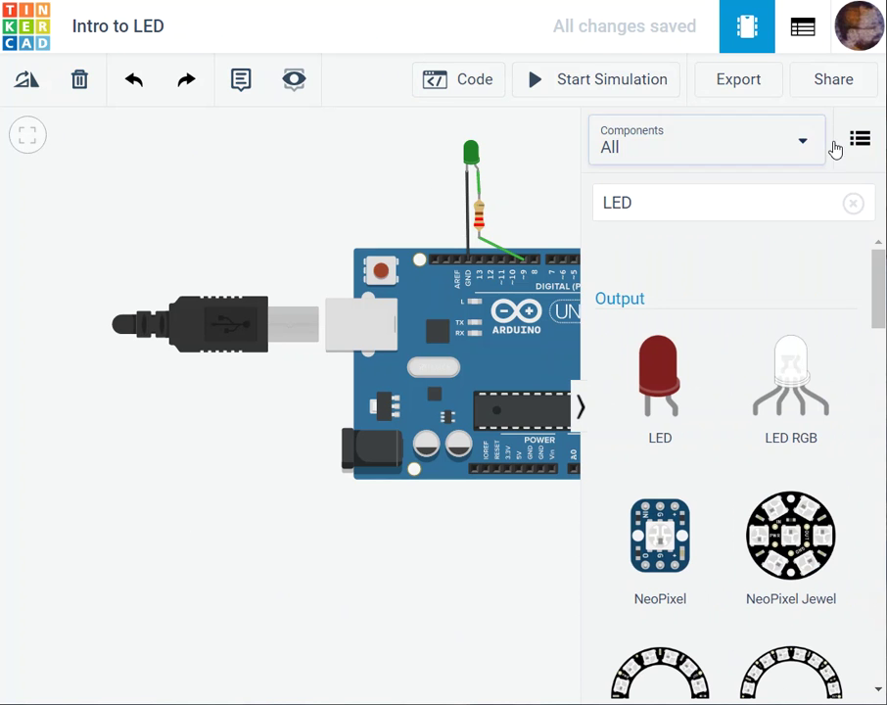
{"action": "left_click", "coordinate": [490, 84]}
{"action": "left_click", "coordinate": [466, 92]}
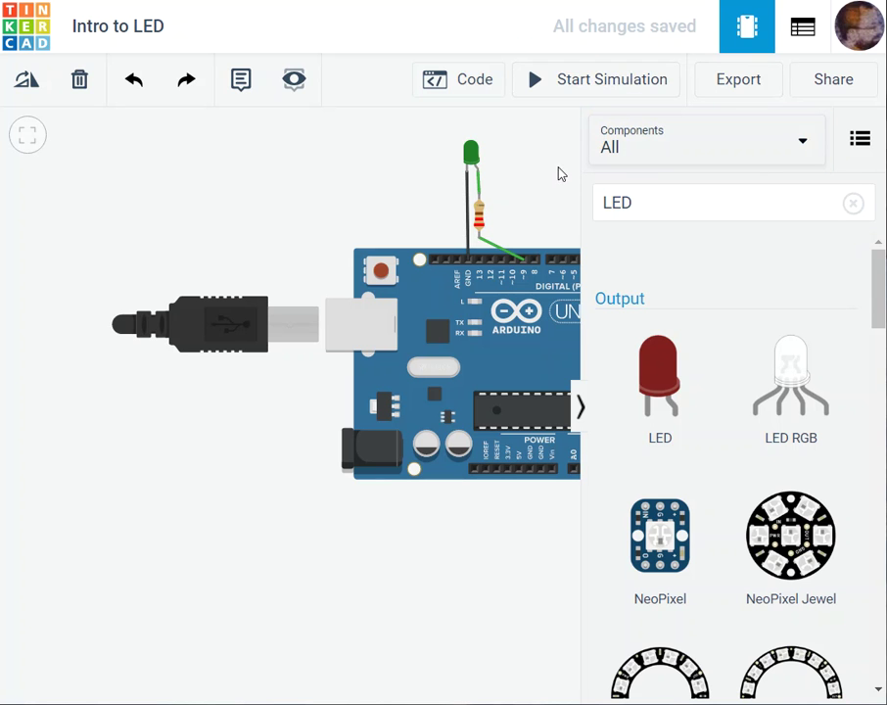
{"action": "left_click", "coordinate": [582, 404]}
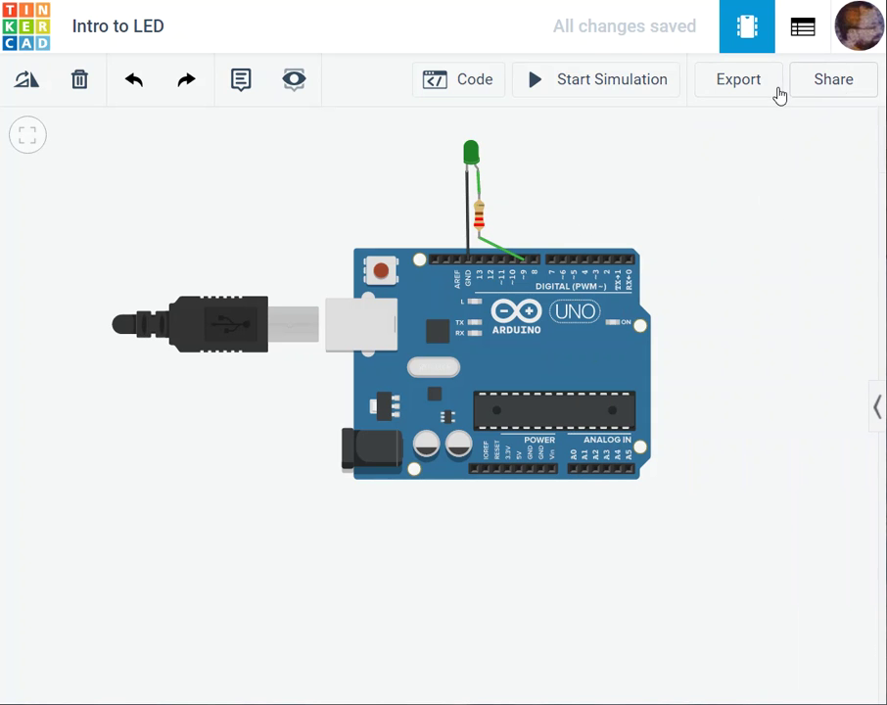
{"action": "left_click", "coordinate": [742, 90]}
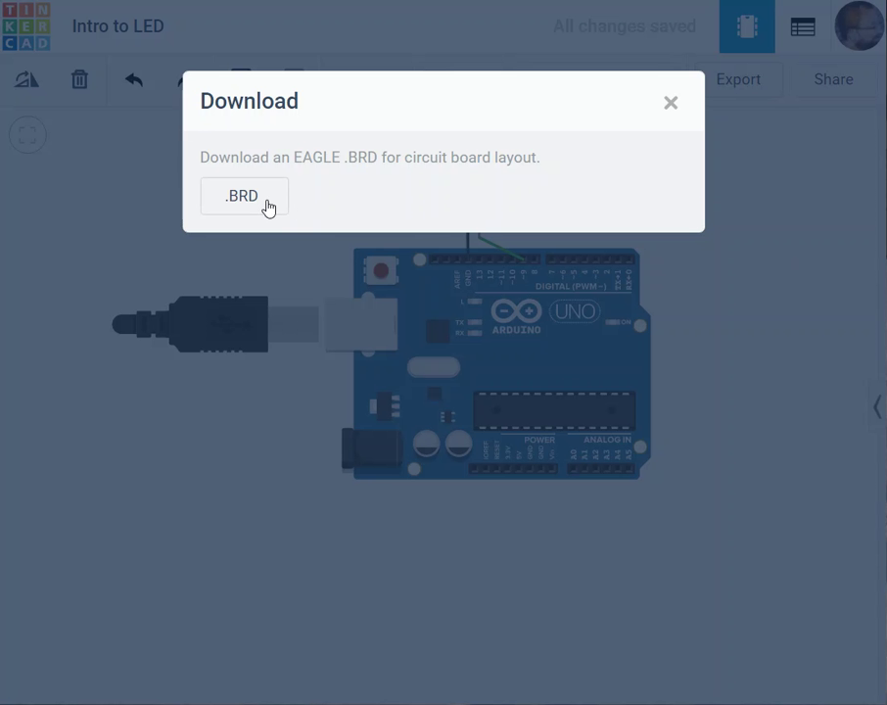
{"action": "left_click", "coordinate": [673, 105]}
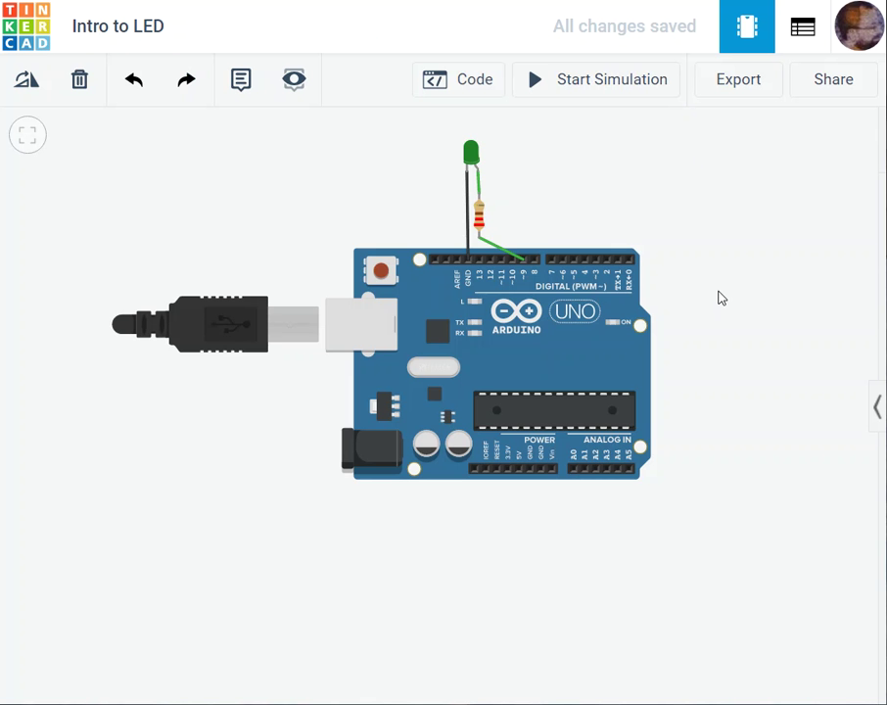
{"action": "scroll", "coordinate": [724, 305], "scroll_direction": "down", "scroll_amount": 2}
{"action": "scroll", "coordinate": [726, 314], "scroll_direction": "up", "scroll_amount": 2}
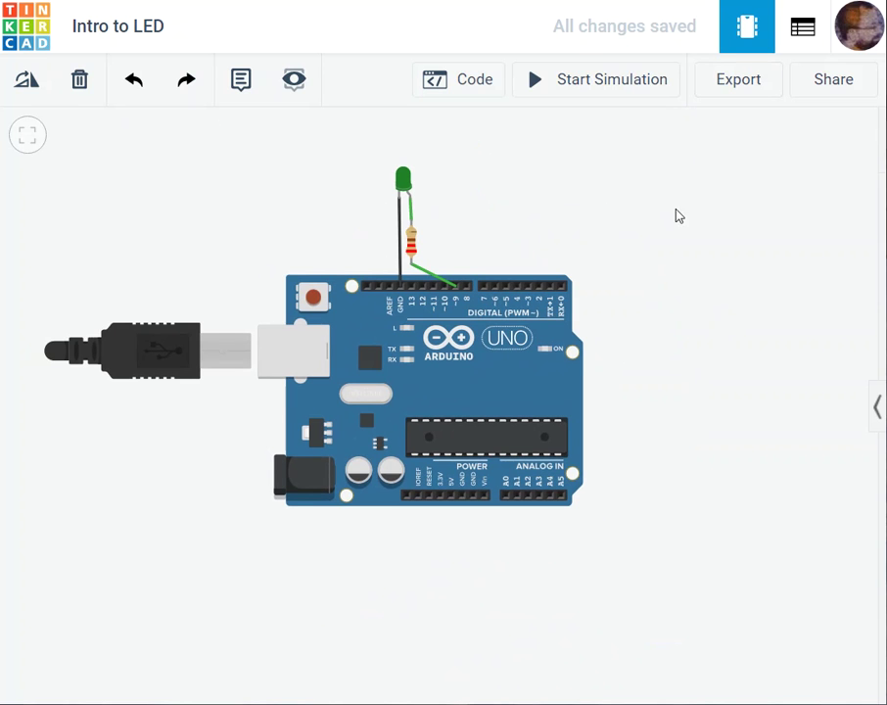
{"action": "left_click_drag", "start_coordinate": [674, 213], "coordinate": [700, 216]}
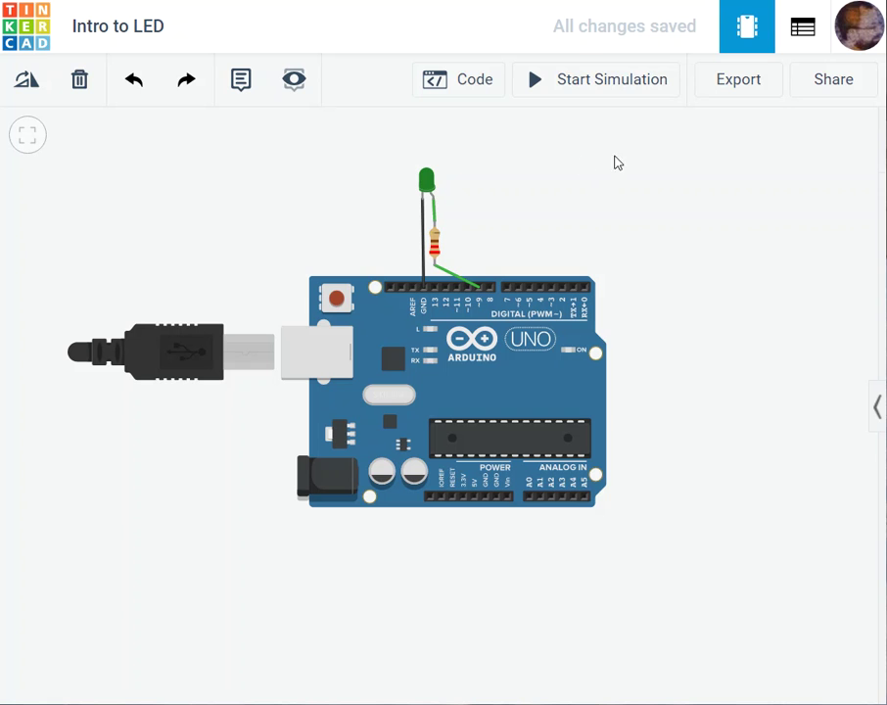